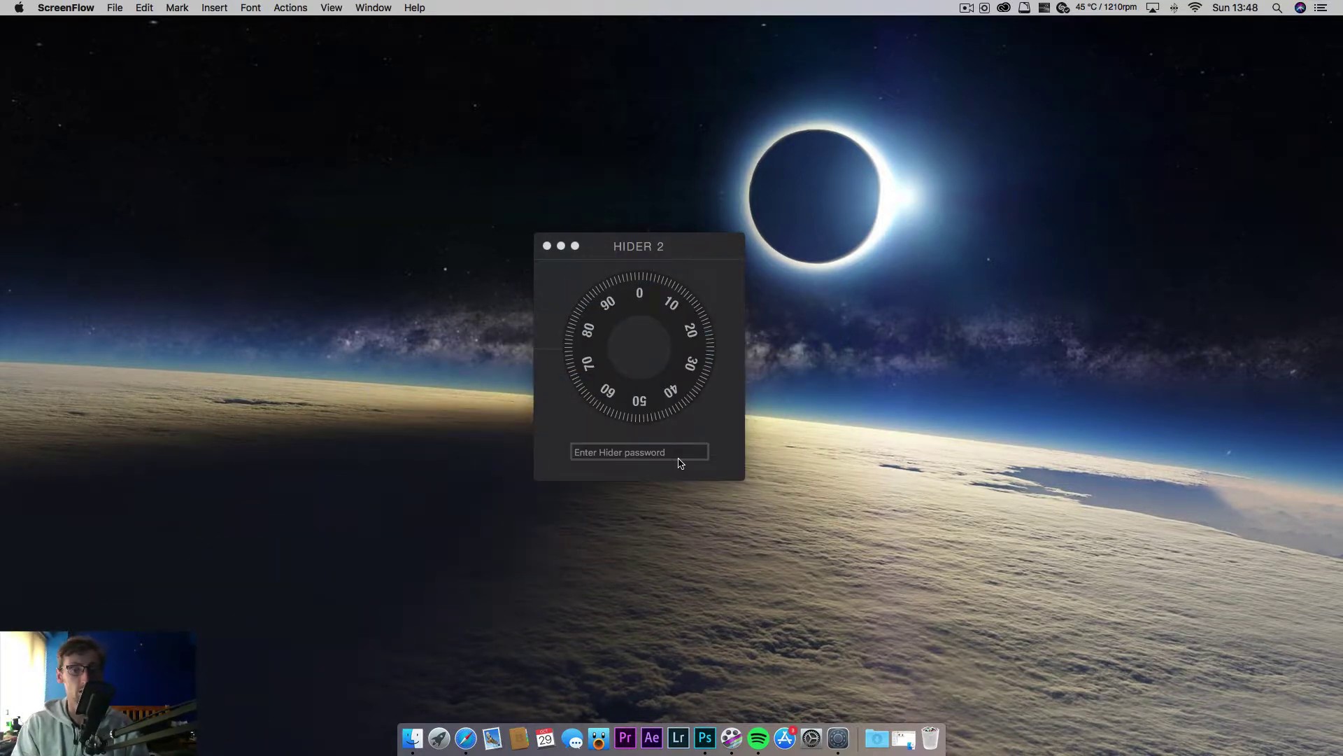
- Enter the Hider password to unlock the vault and show the empty Primary Vault list
click(673, 450)
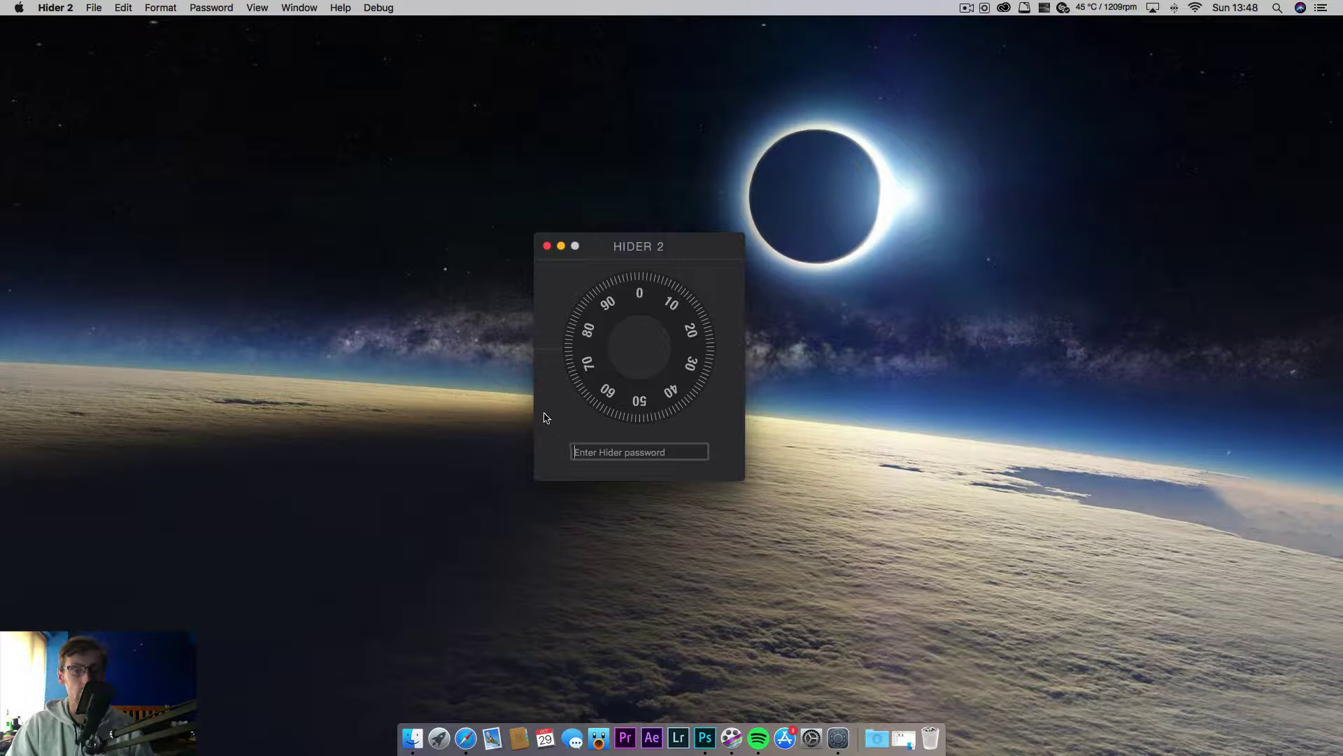
text(*********)
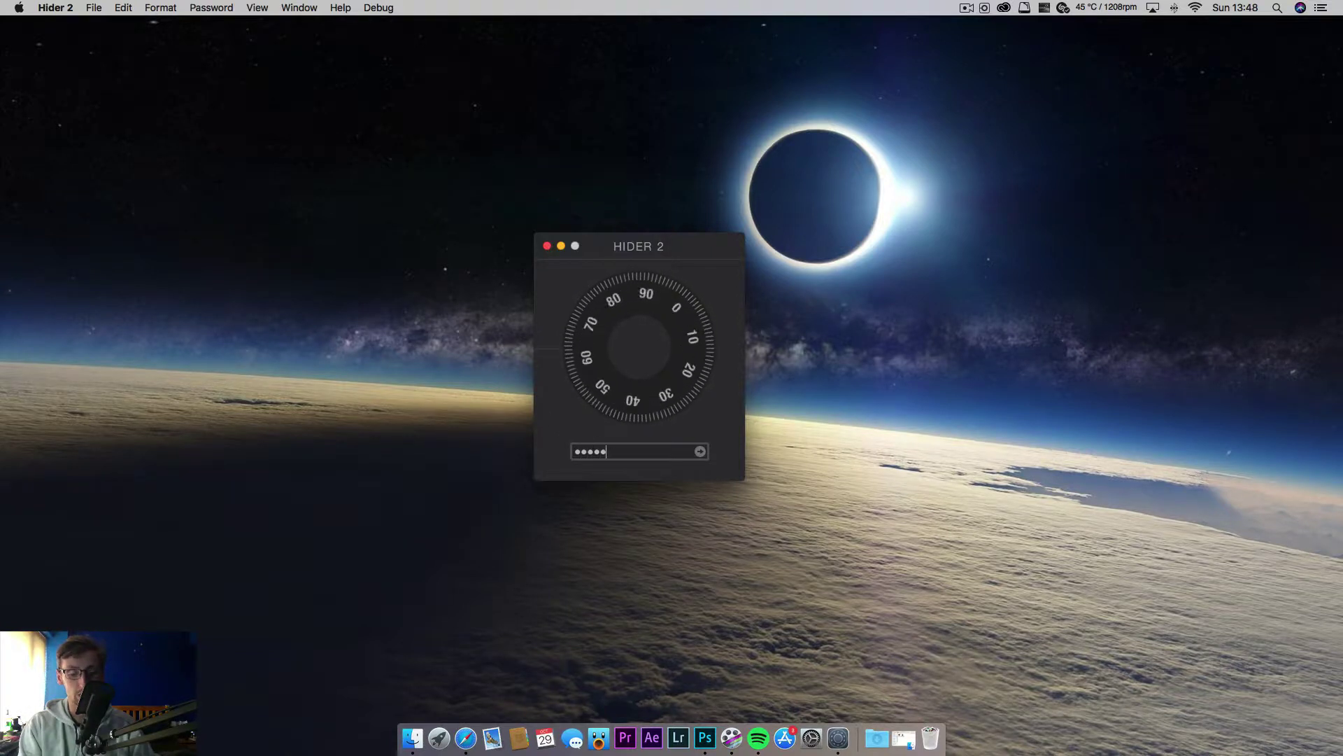
key(Return)
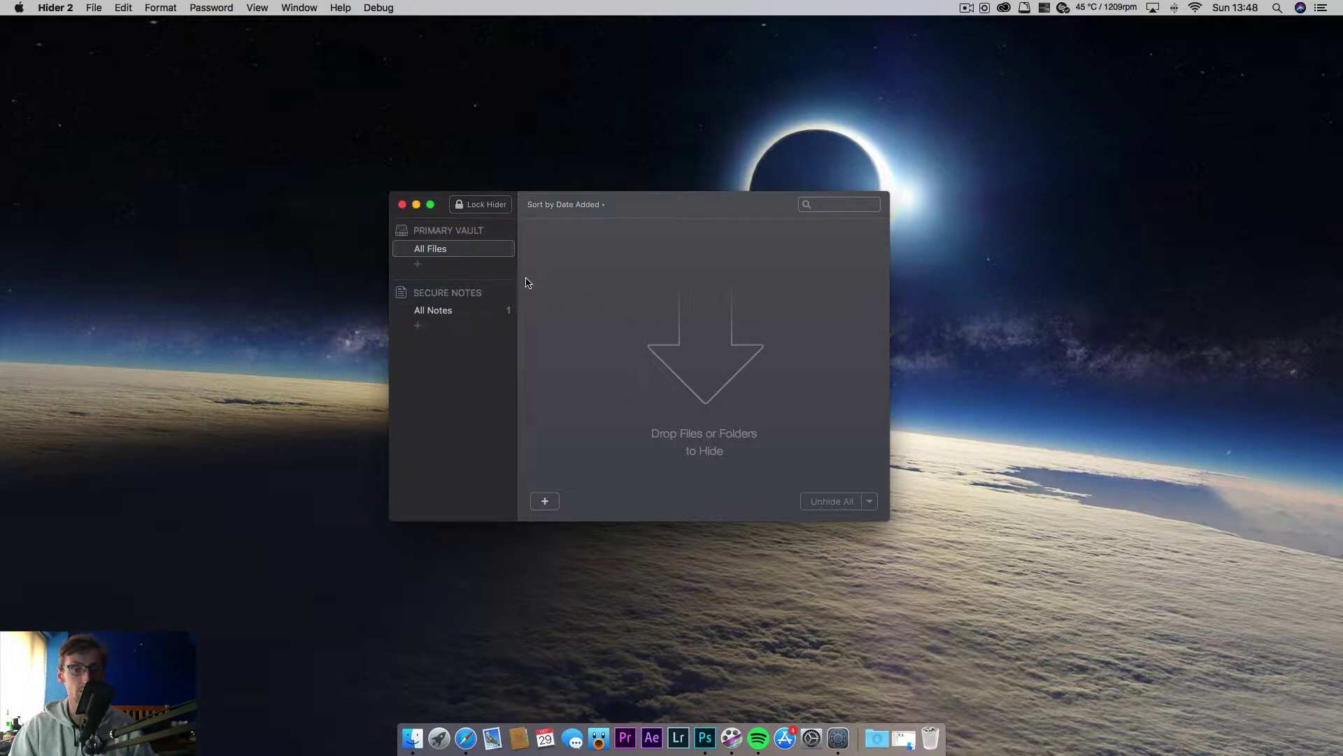
mouse_move(418, 299)
- Preview the two JPEG photos in the 'revie and demo' folder and drag both into the Hider vault
click(901, 743)
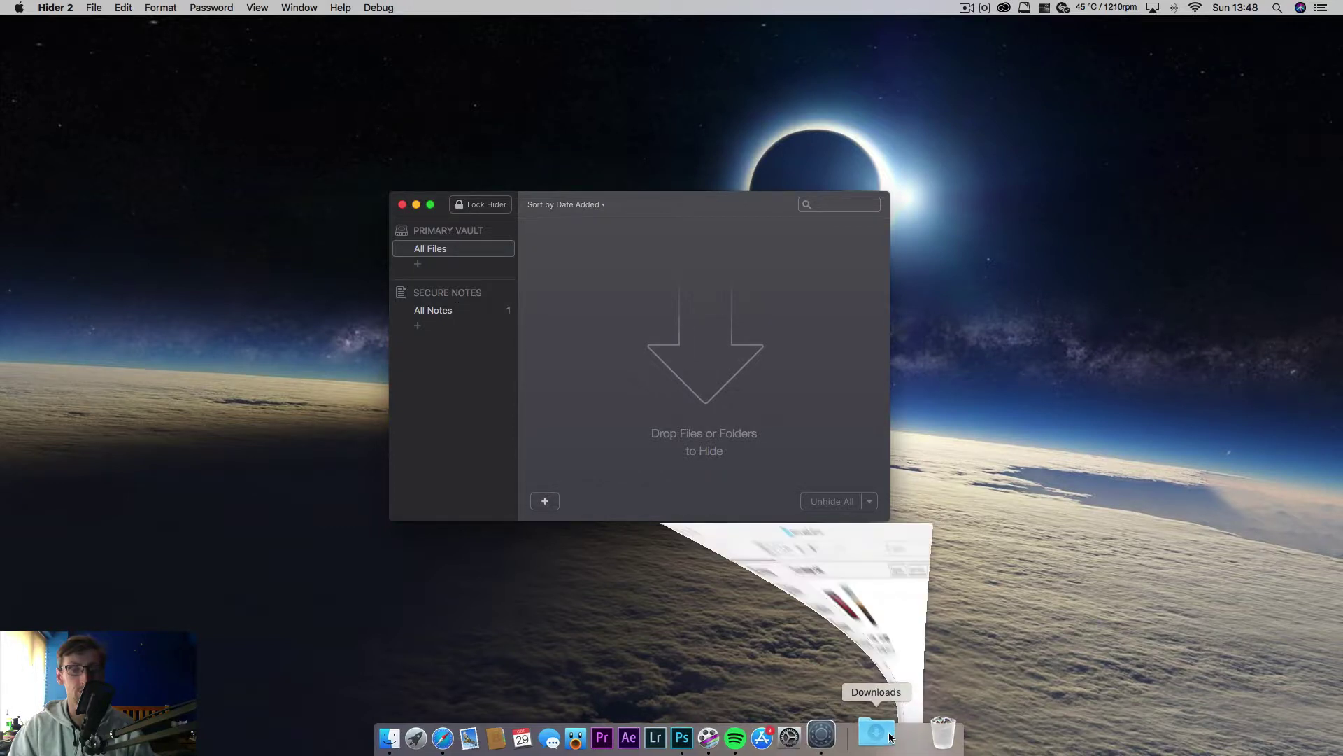
drag(741, 346, 1030, 172)
click(920, 231)
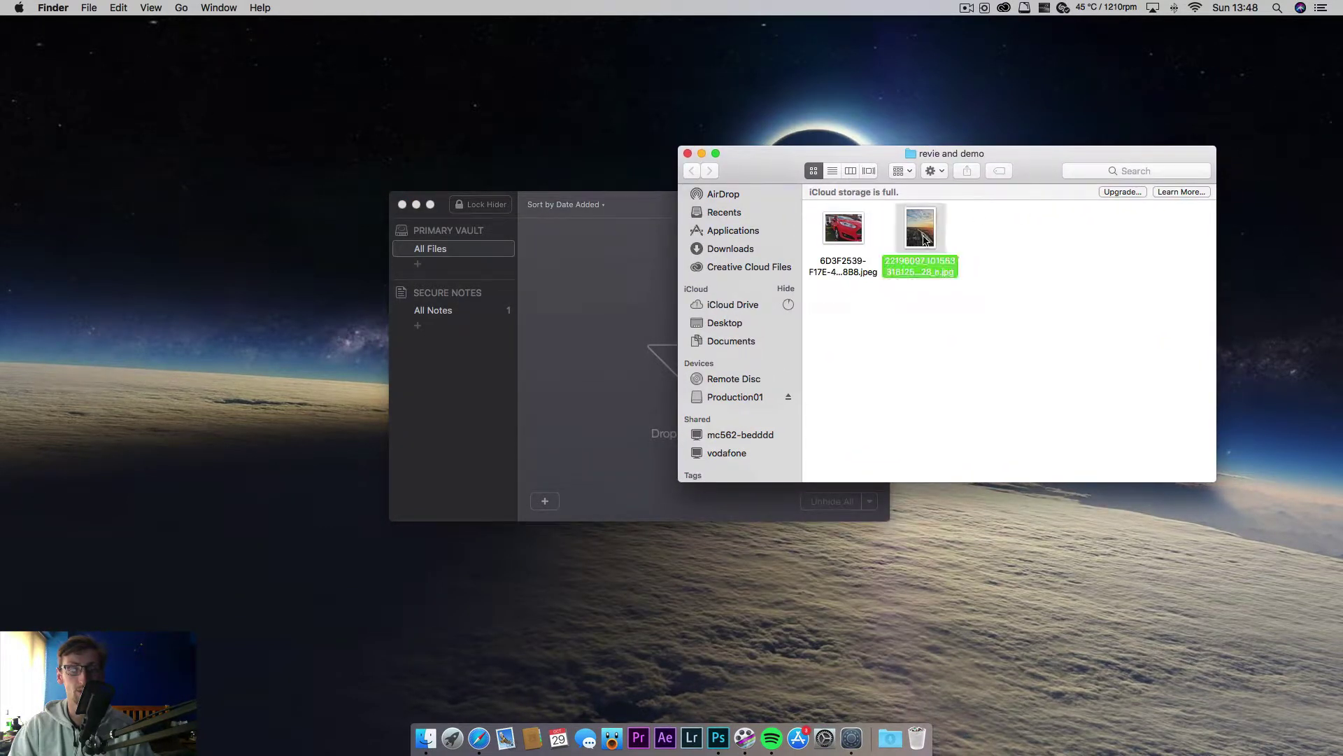
key(space)
key(space)
click(841, 274)
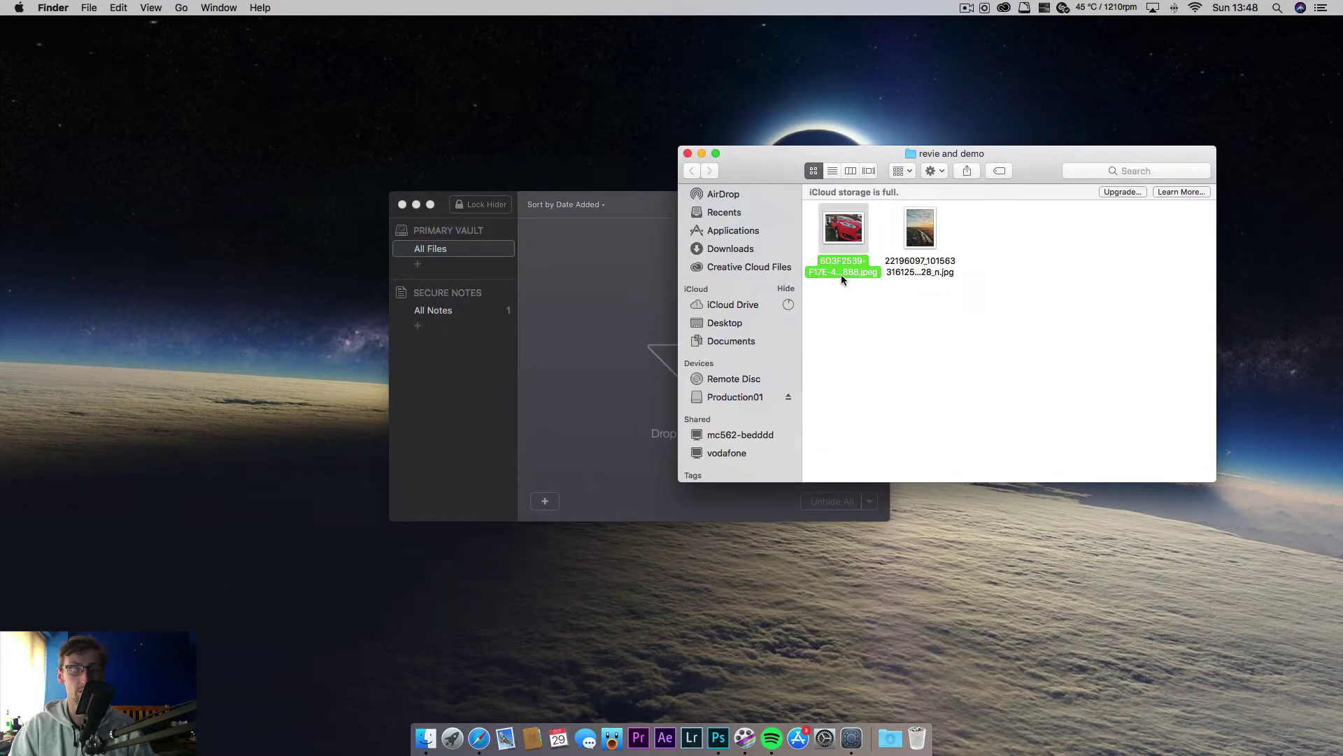
key(space)
key(space)
drag(1018, 260, 609, 350)
click(688, 153)
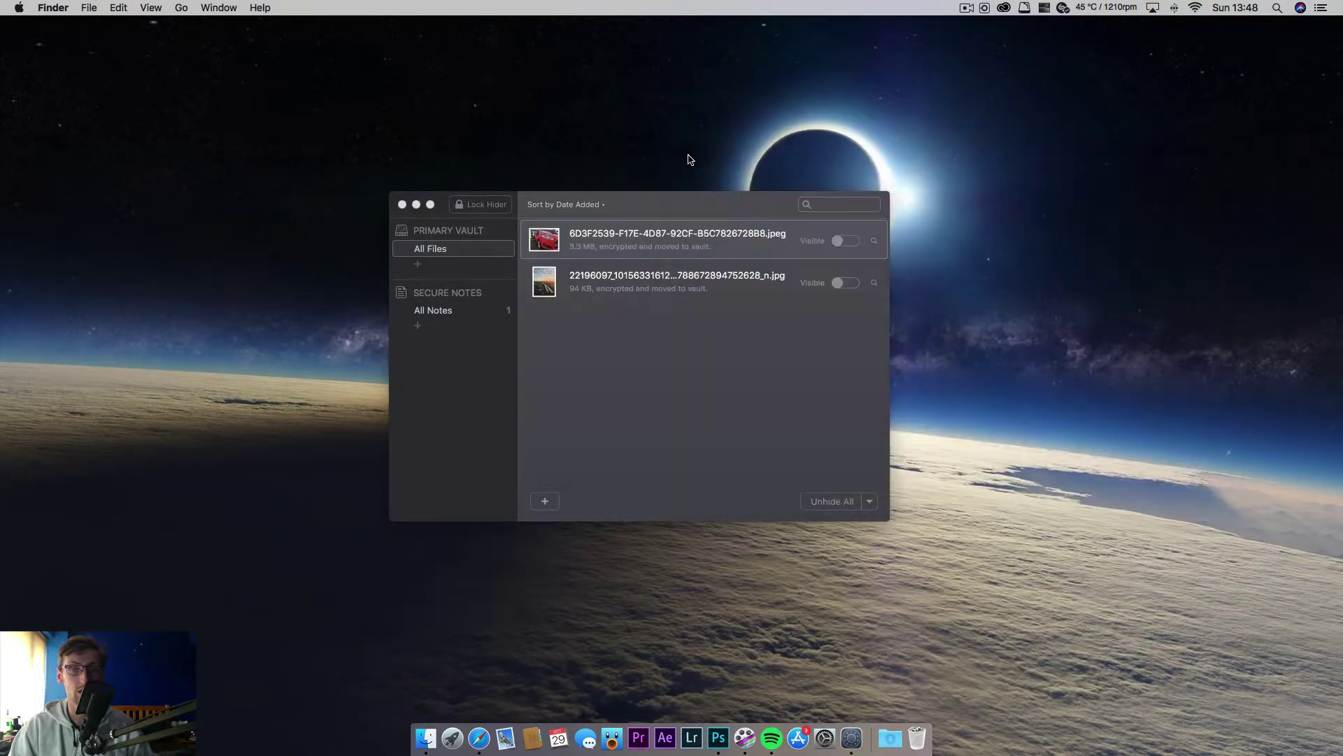
click(838, 246)
click(840, 242)
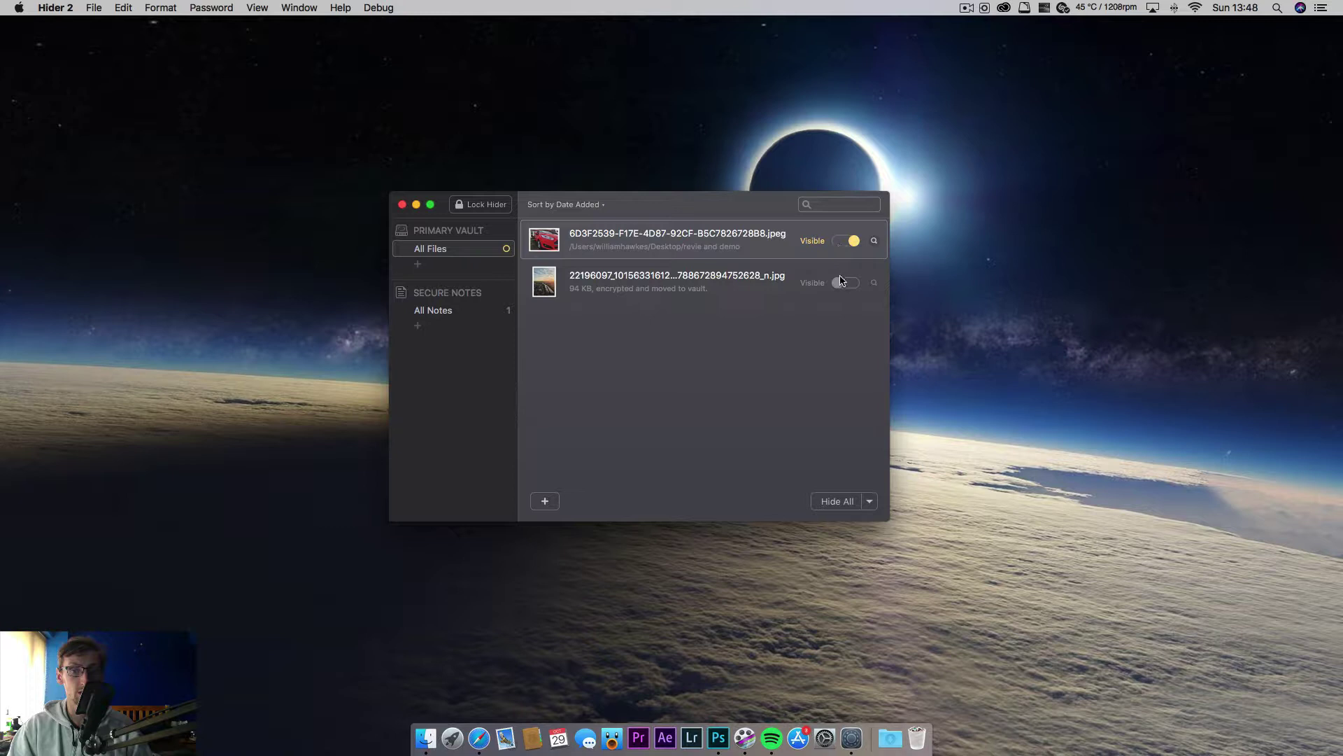
click(844, 282)
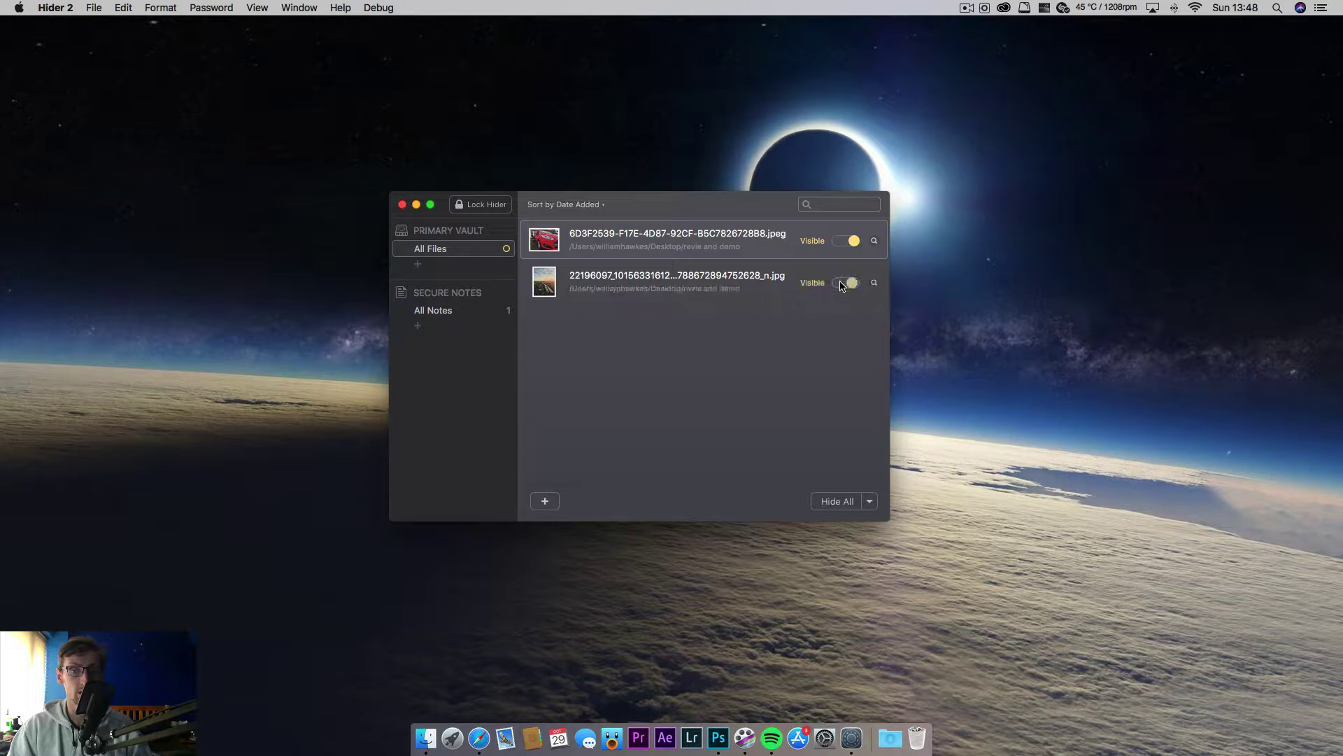
click(854, 241)
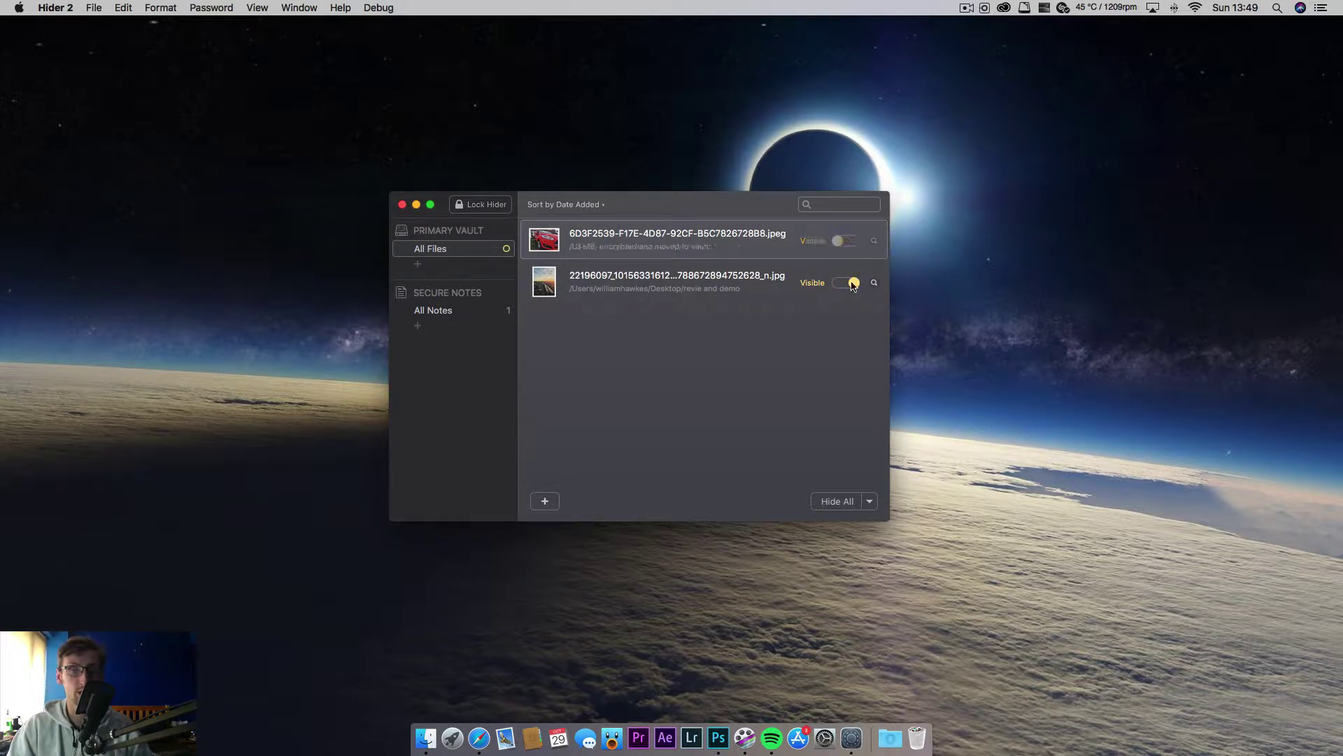
click(850, 284)
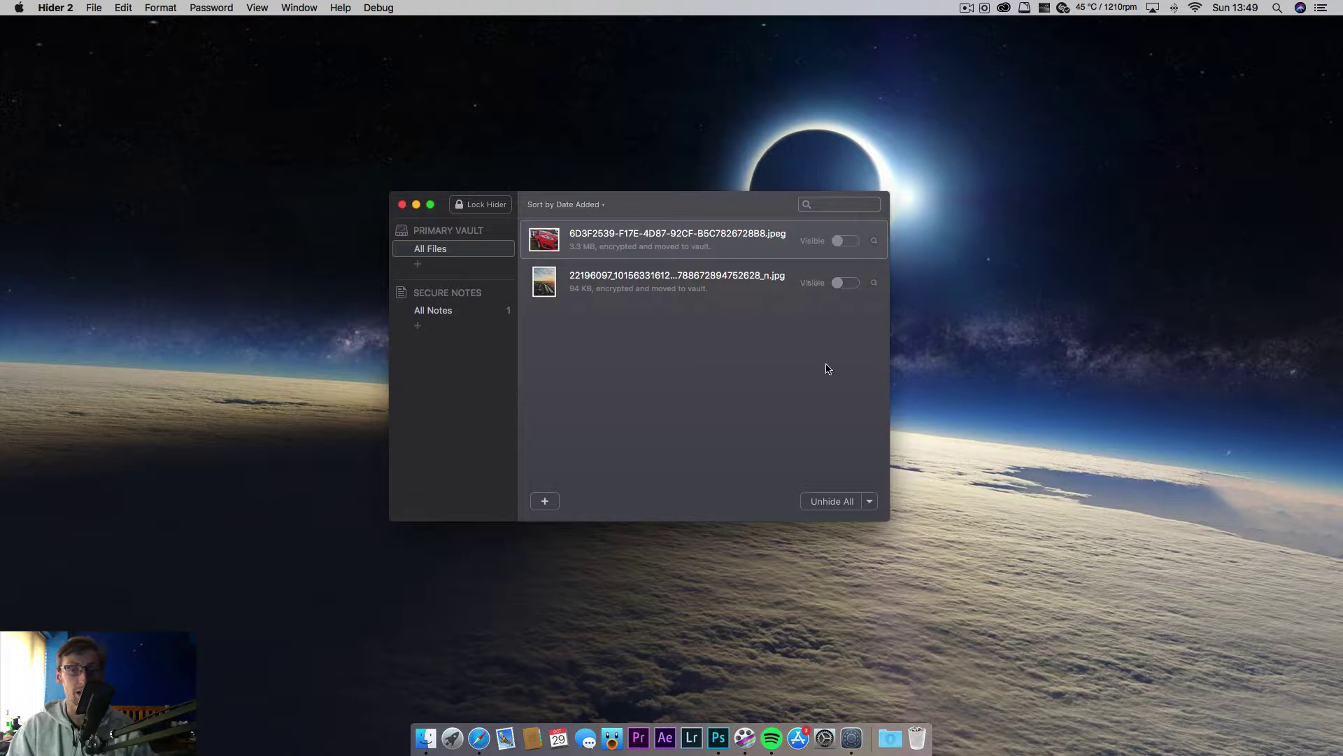
click(869, 506)
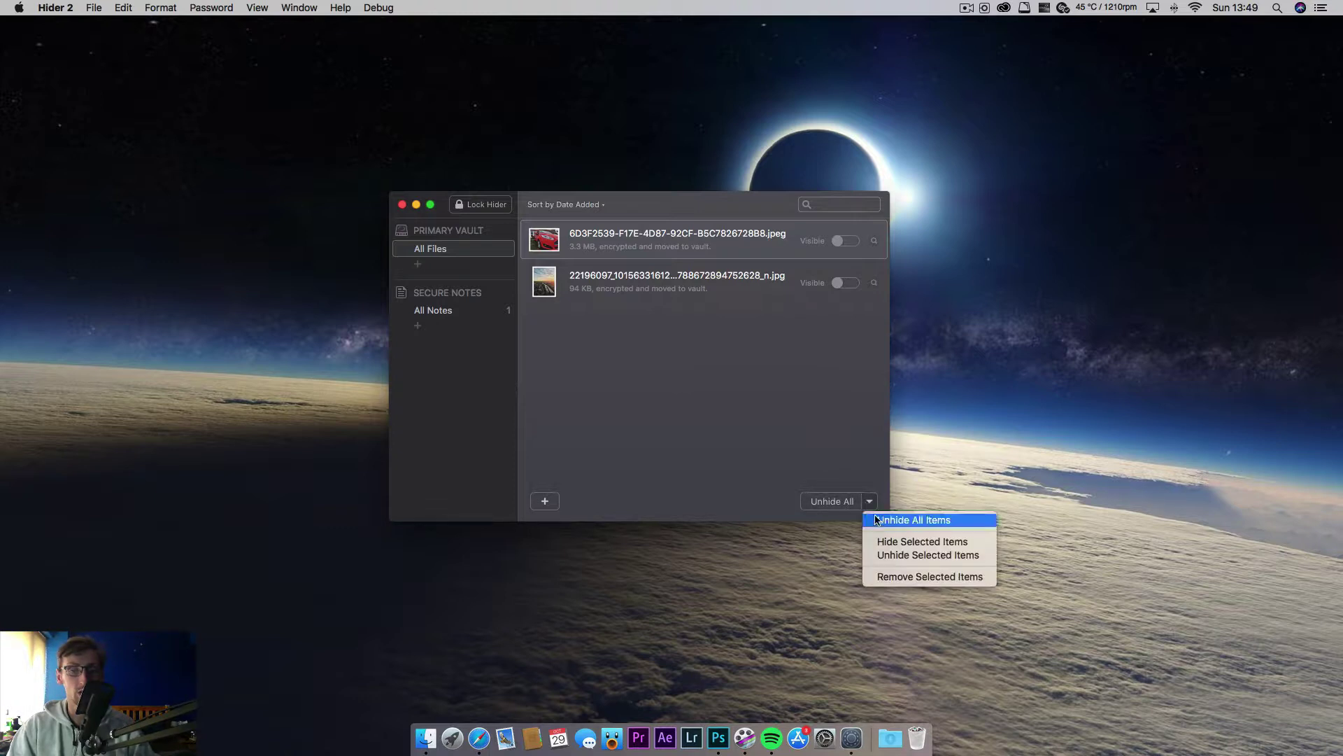
click(881, 521)
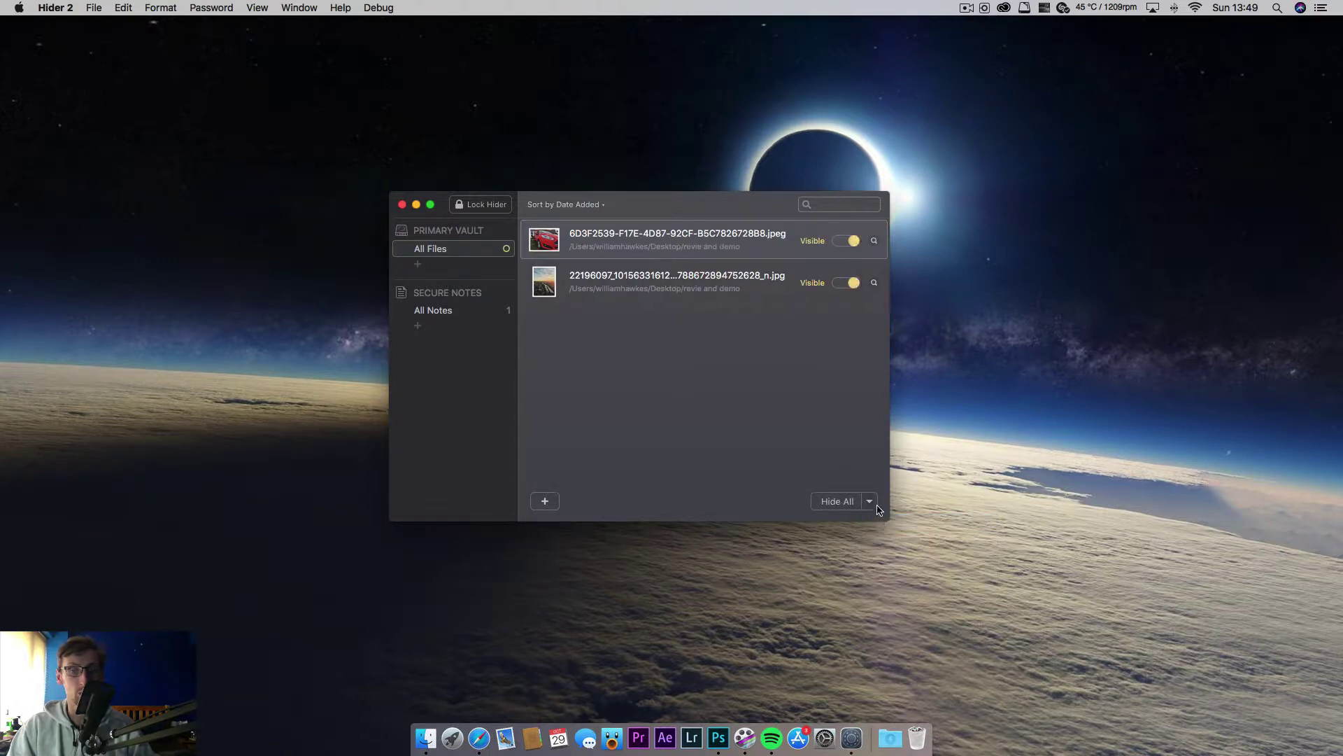
click(872, 504)
click(872, 504)
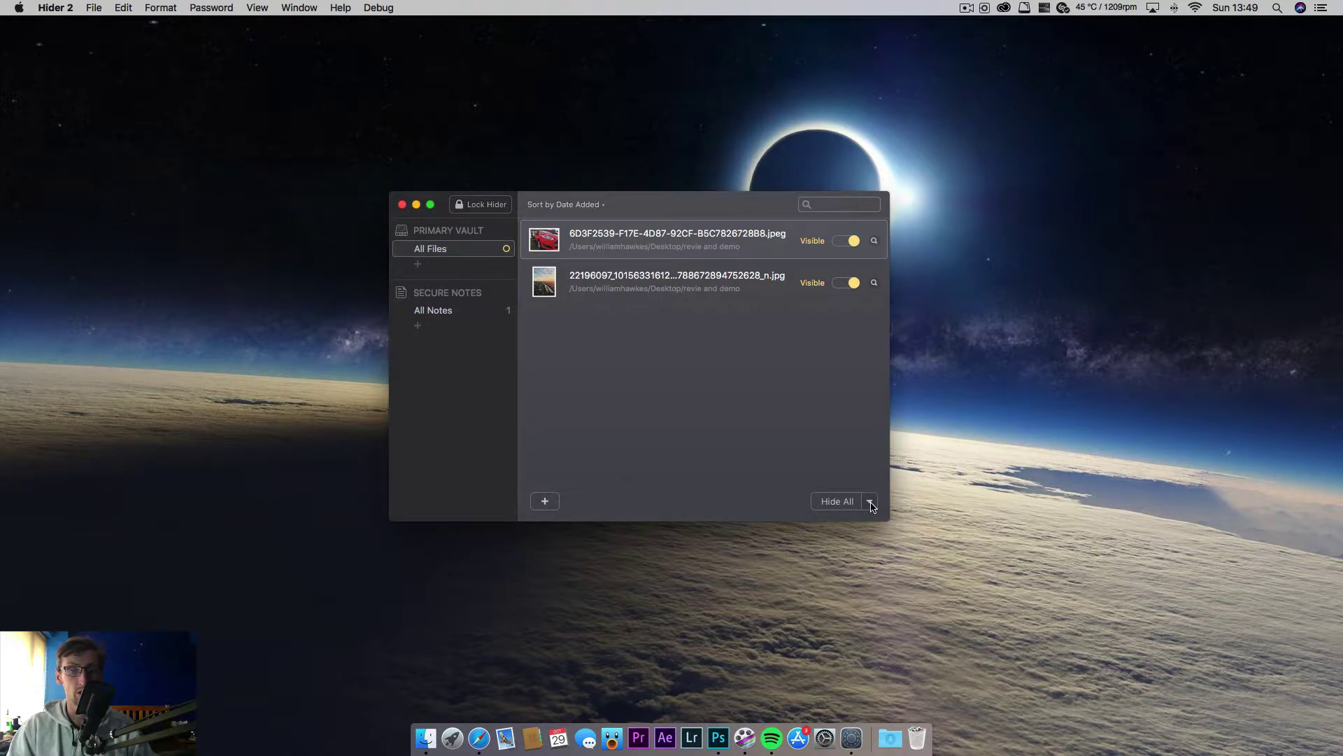
click(871, 503)
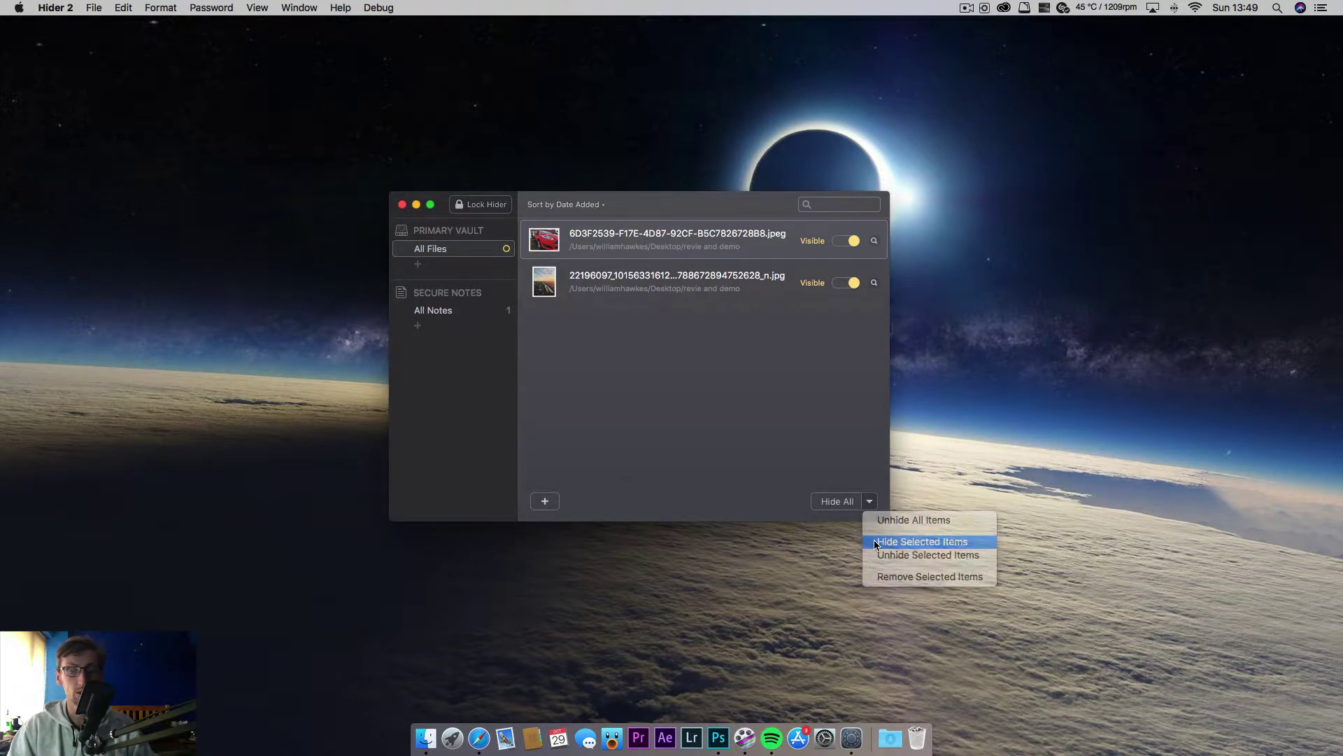
click(874, 542)
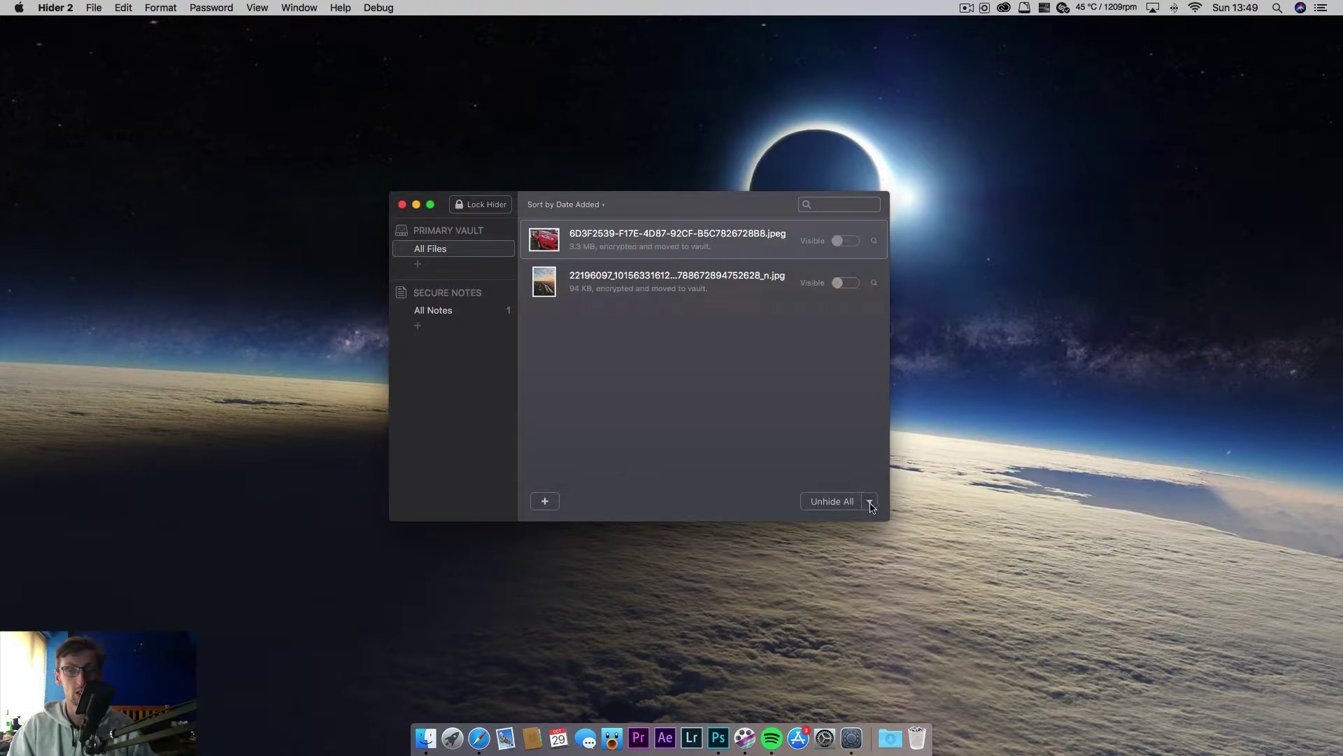
click(871, 505)
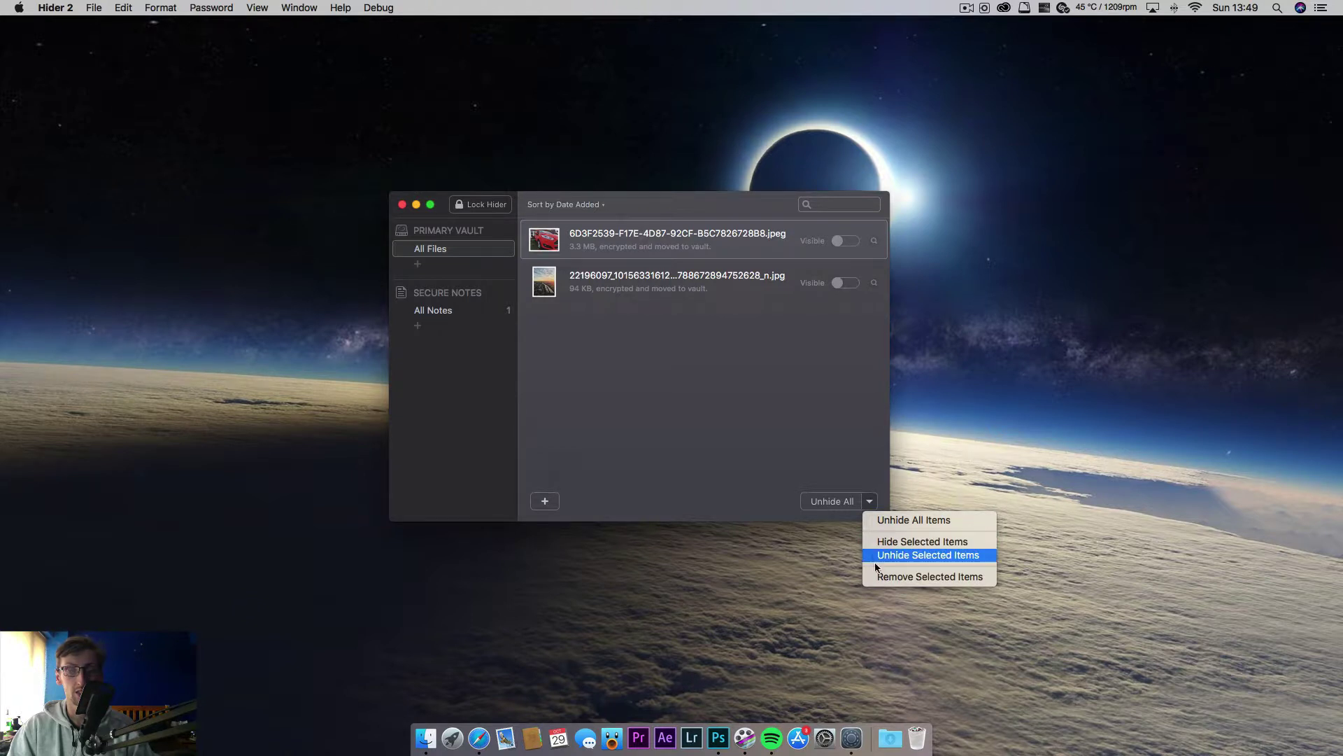
click(883, 582)
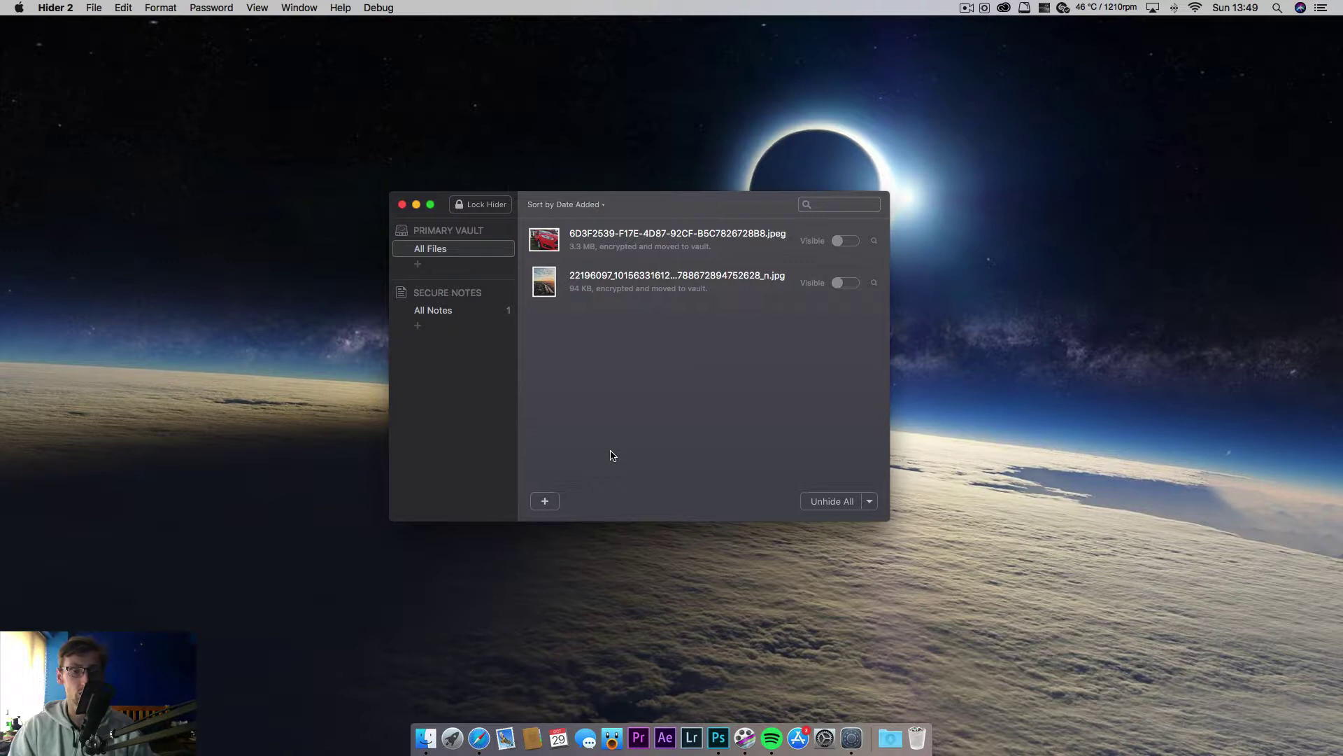
- Create two Primary Vault groups named 'photos' and 'videos'
click(419, 266)
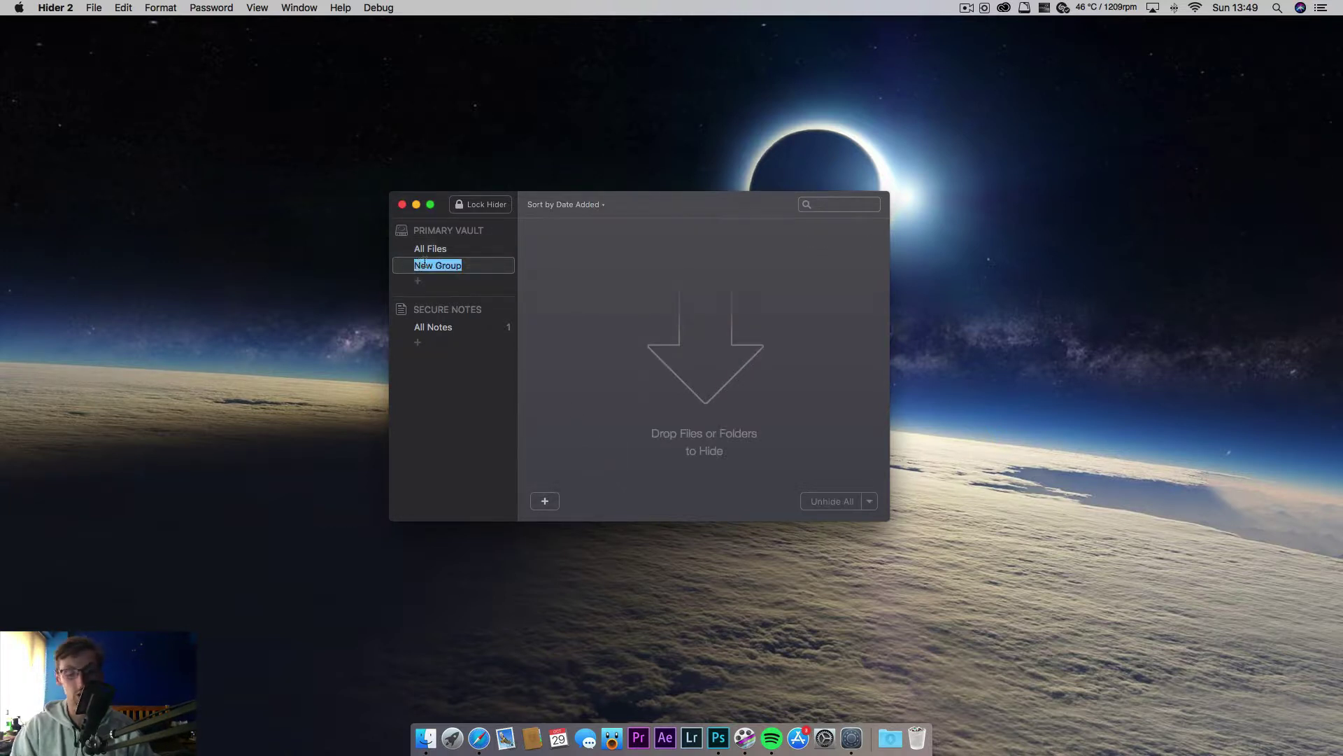
text(photos)
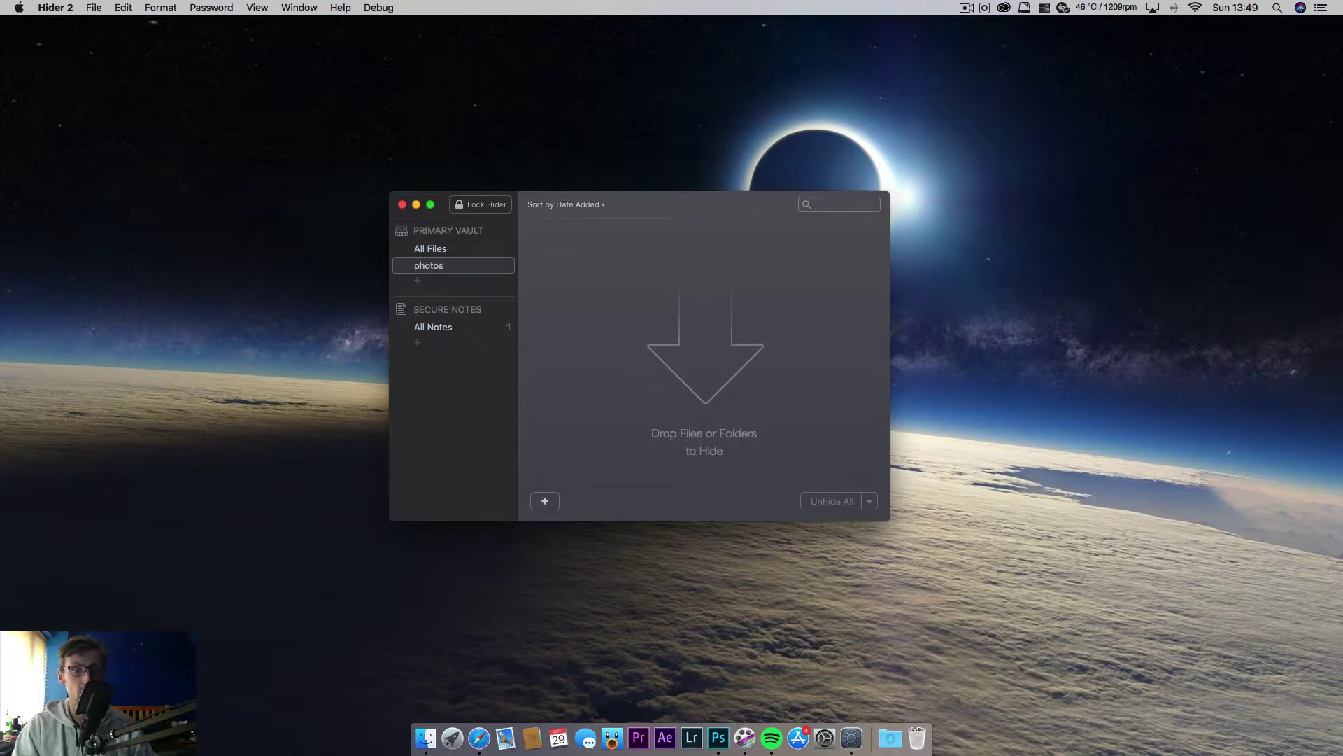
click(418, 280)
text(videos)
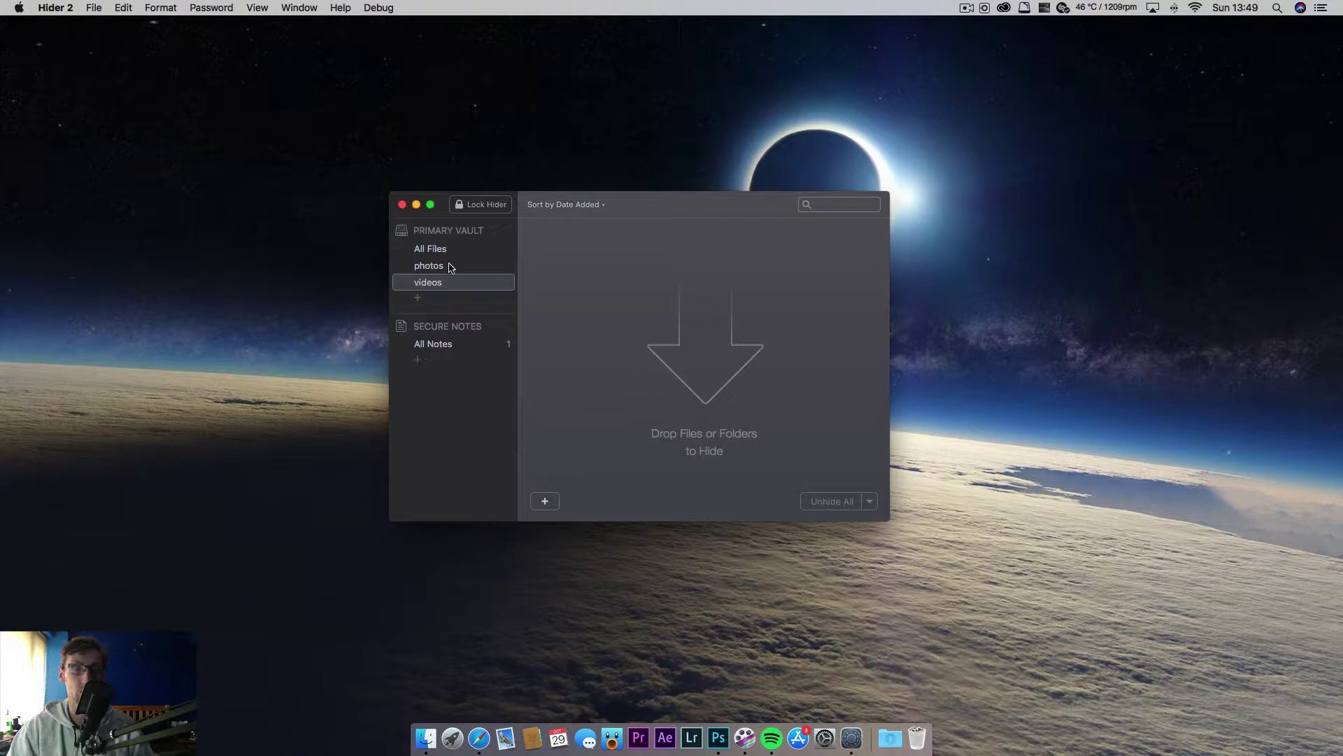
click(445, 343)
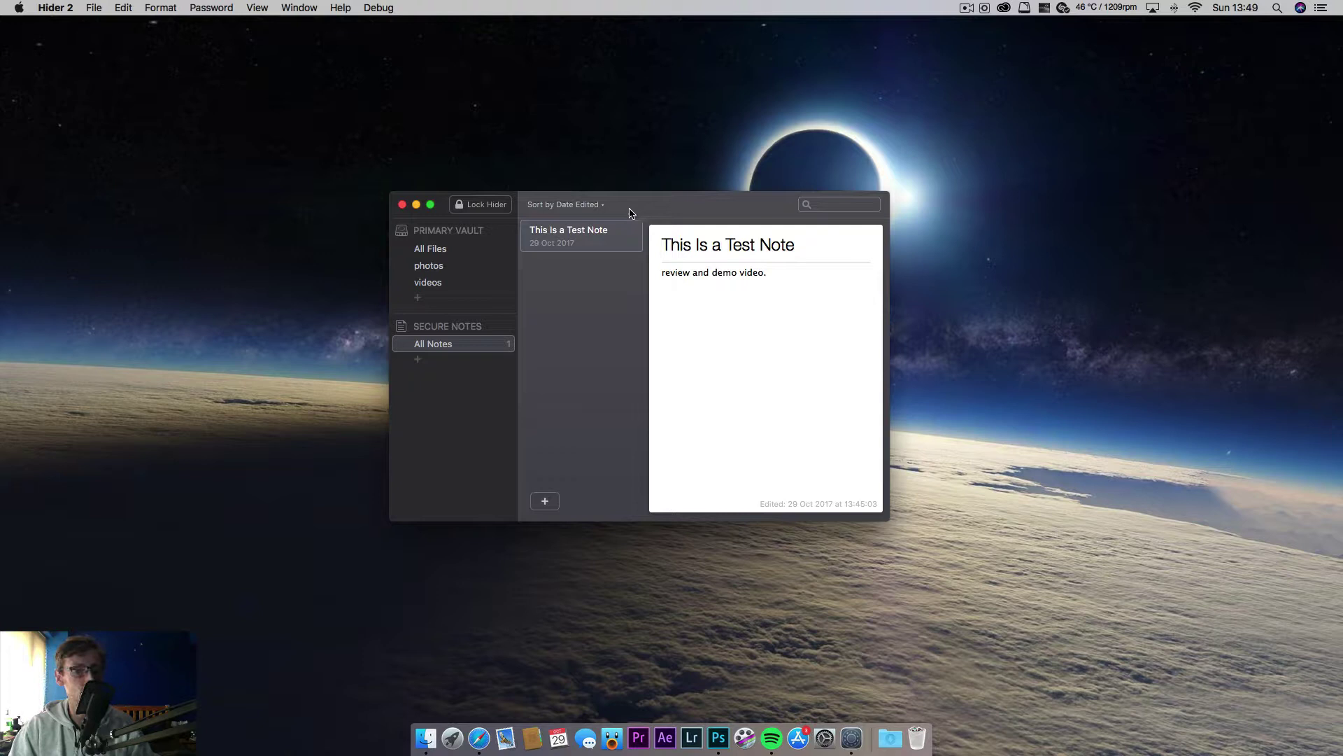
drag(792, 253, 577, 245)
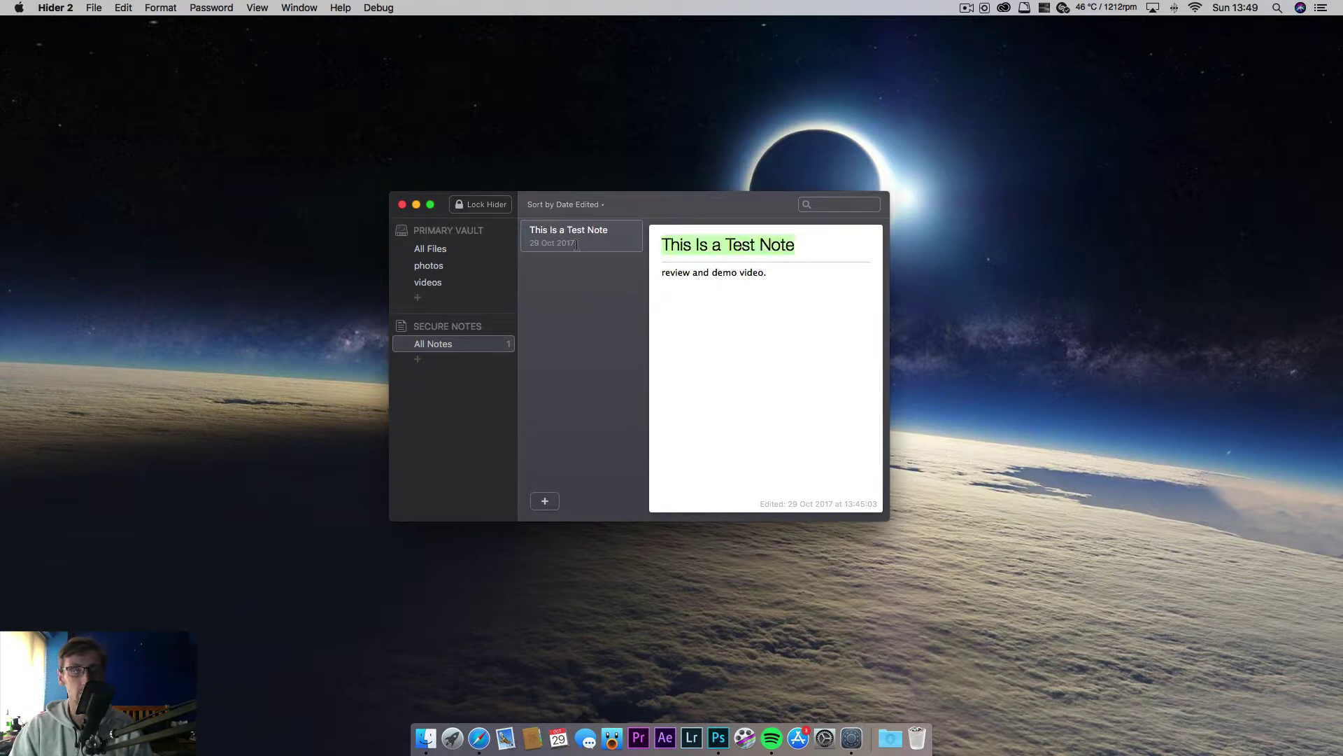
drag(837, 298, 689, 282)
click(756, 357)
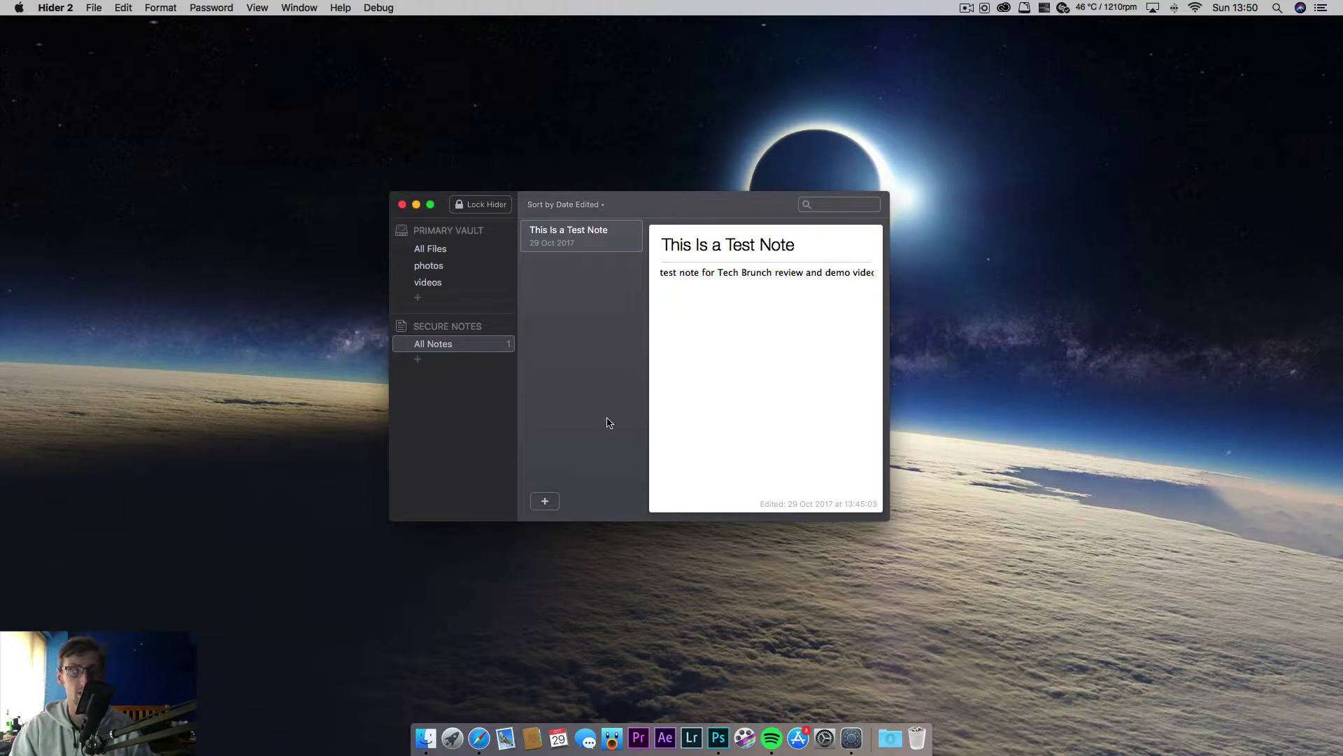
- Delete the existing secure note and confirm the deletion
right_click(574, 219)
right_click(556, 225)
right_click(579, 237)
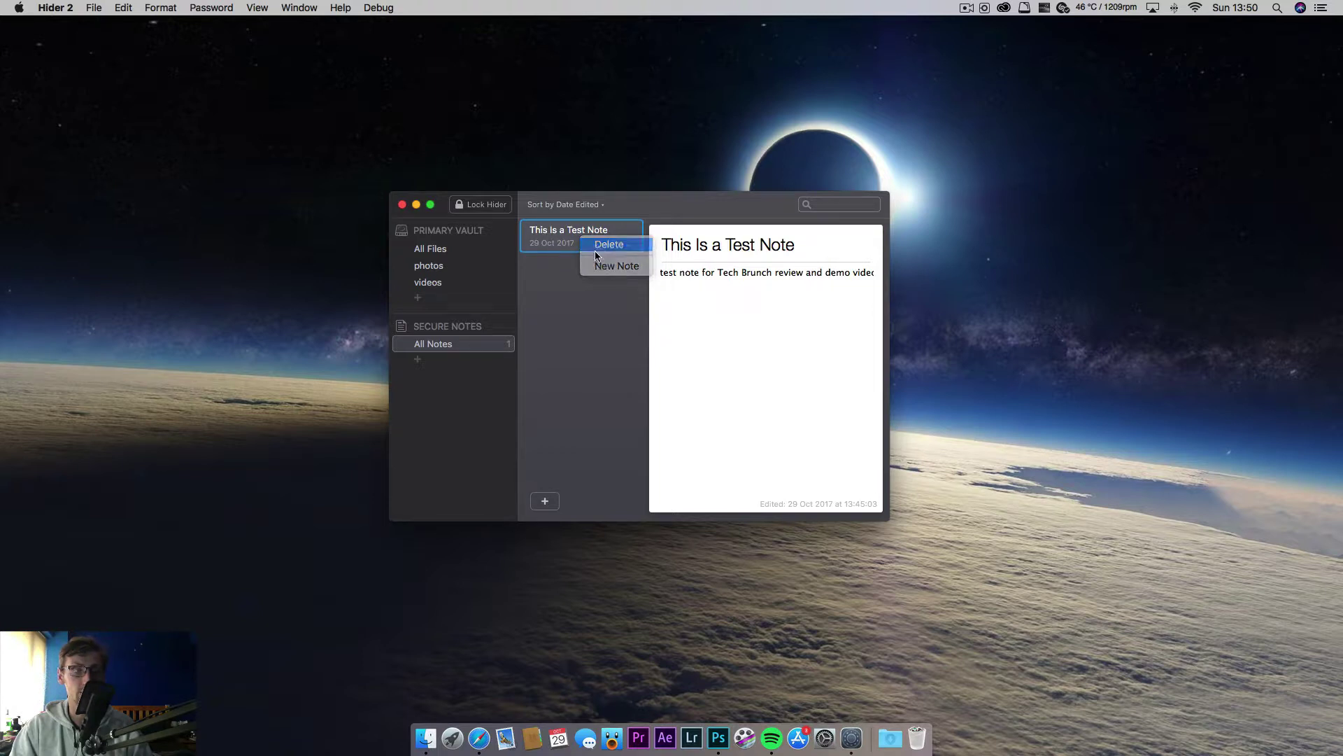
click(595, 249)
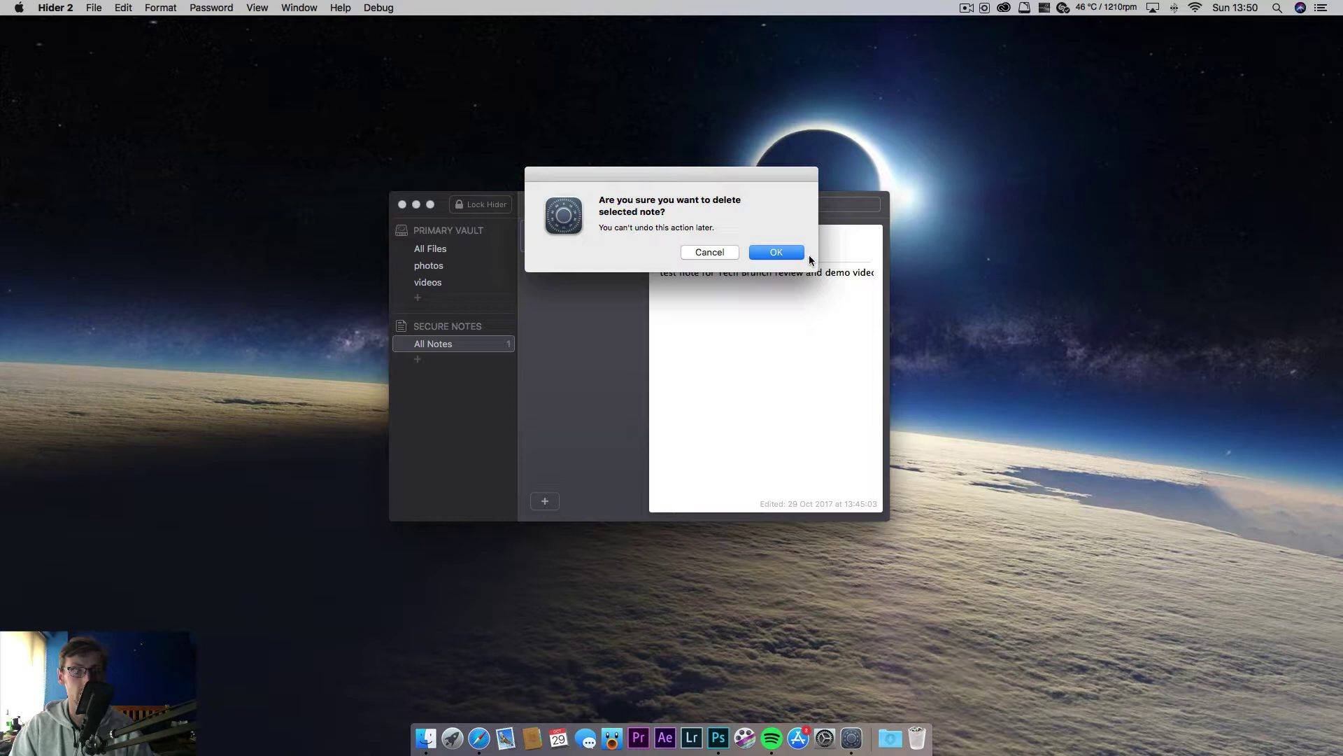
click(777, 253)
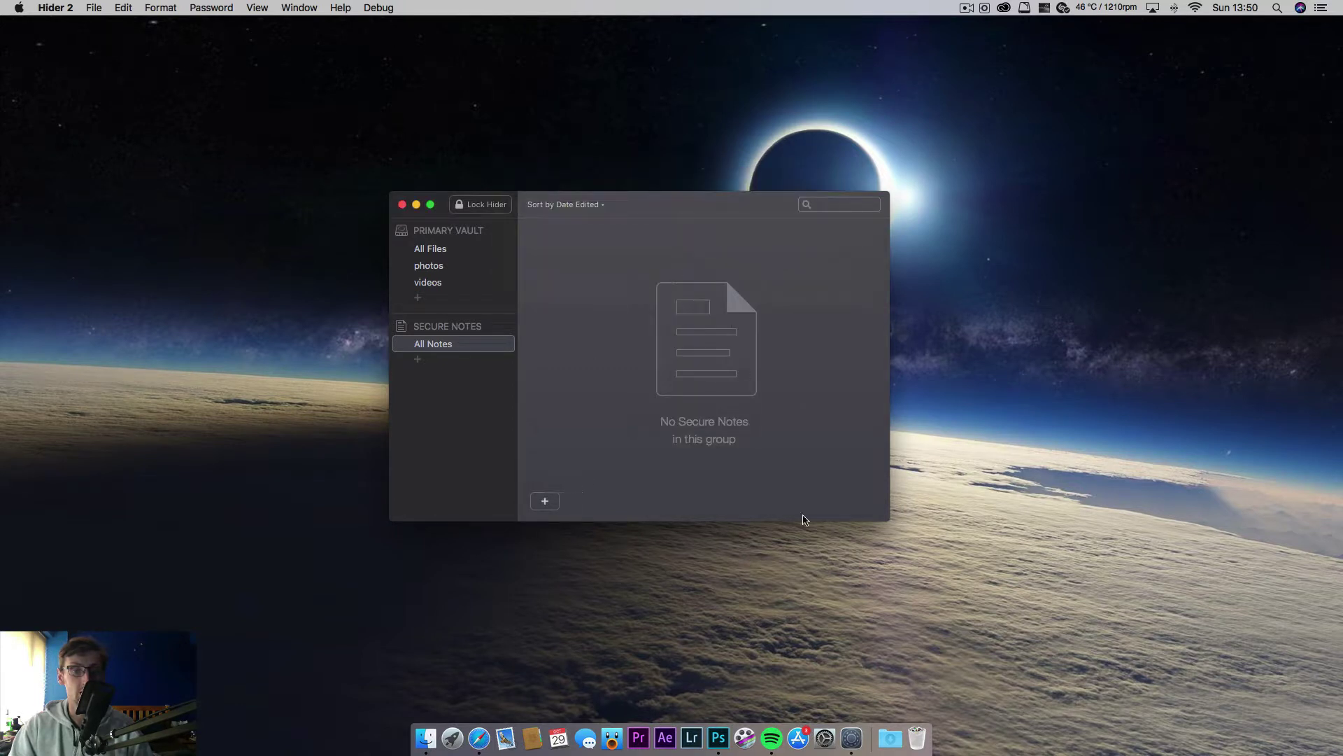
- Add a new secure note titled 'test note' with the body 'Test note'
click(545, 502)
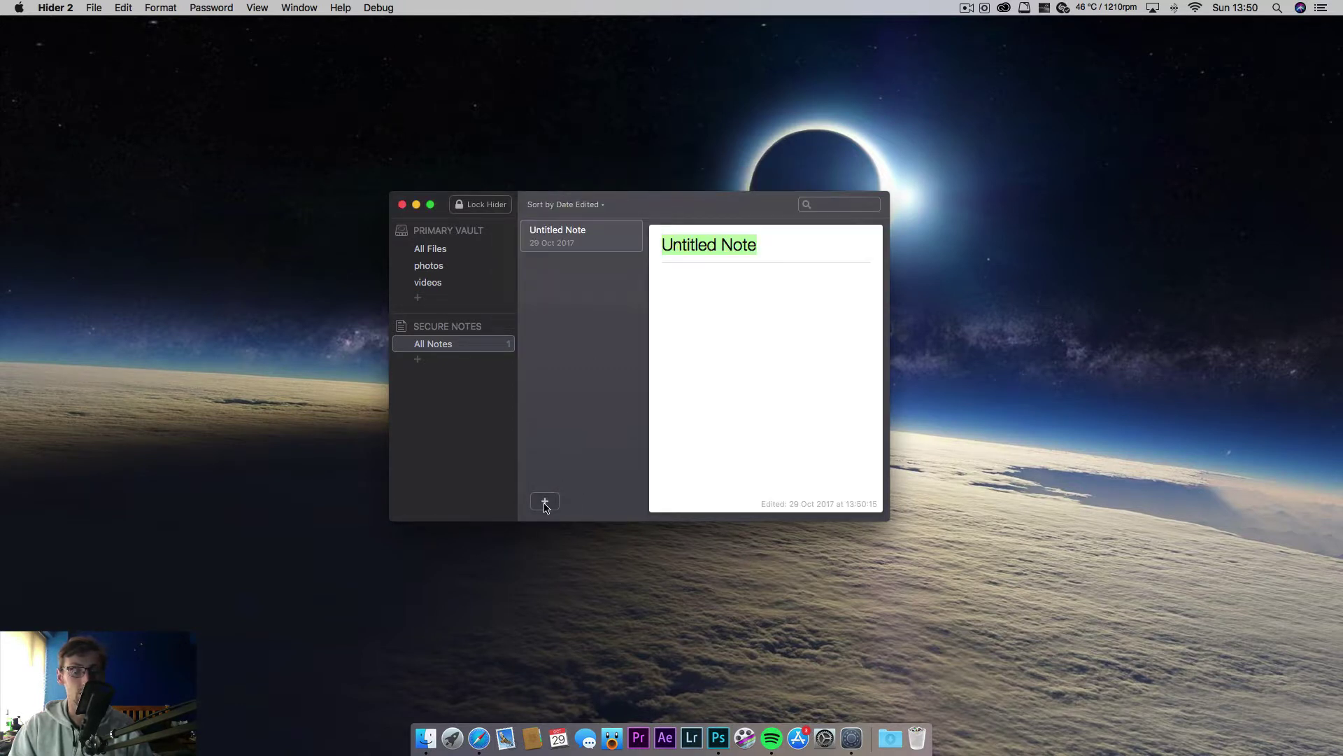
text(test note)
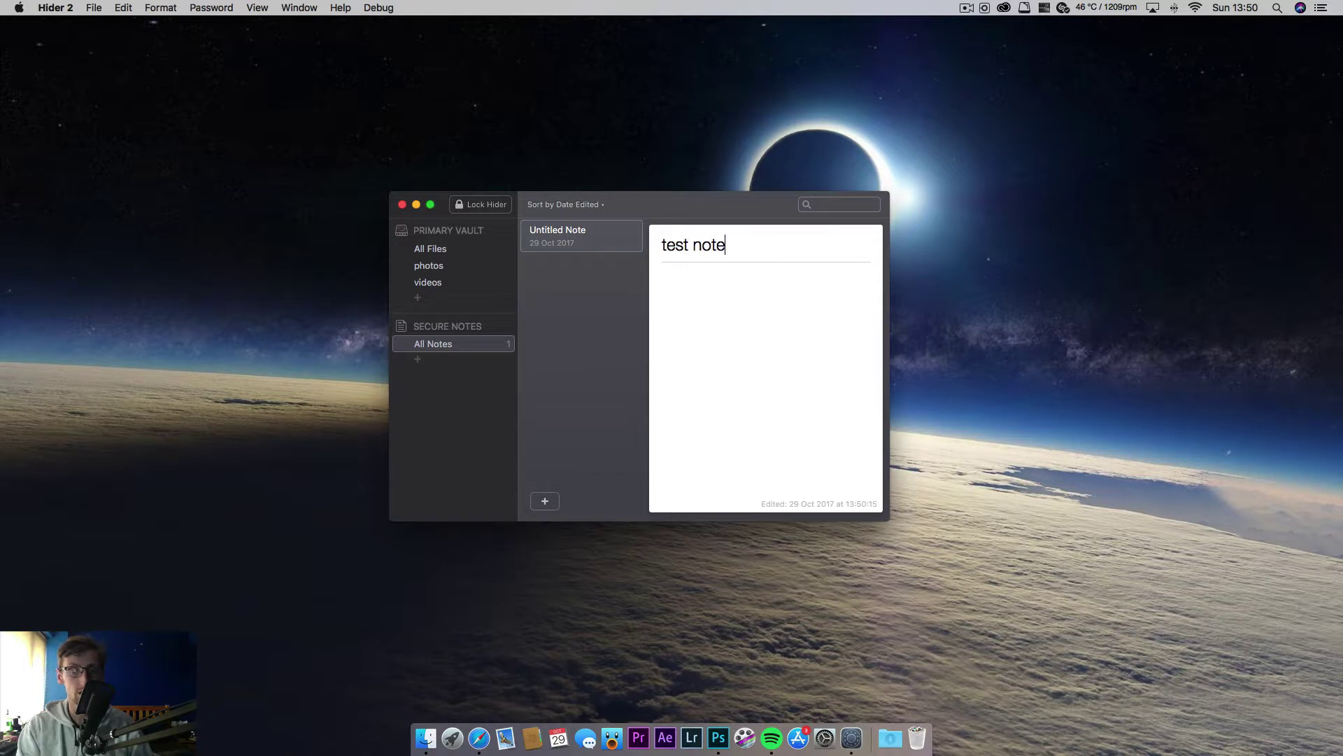
key(Return)
text(t)
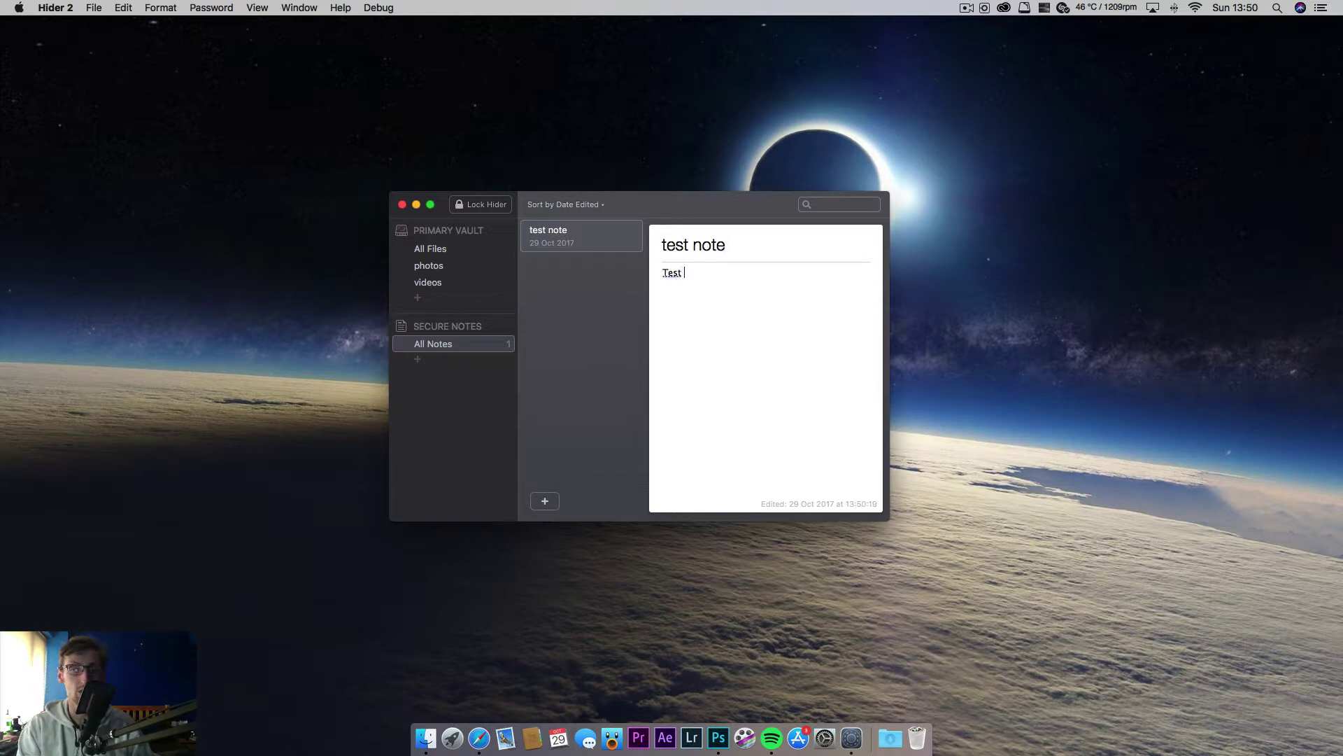
text(esrt t)
key(BackSpace)
text(np)
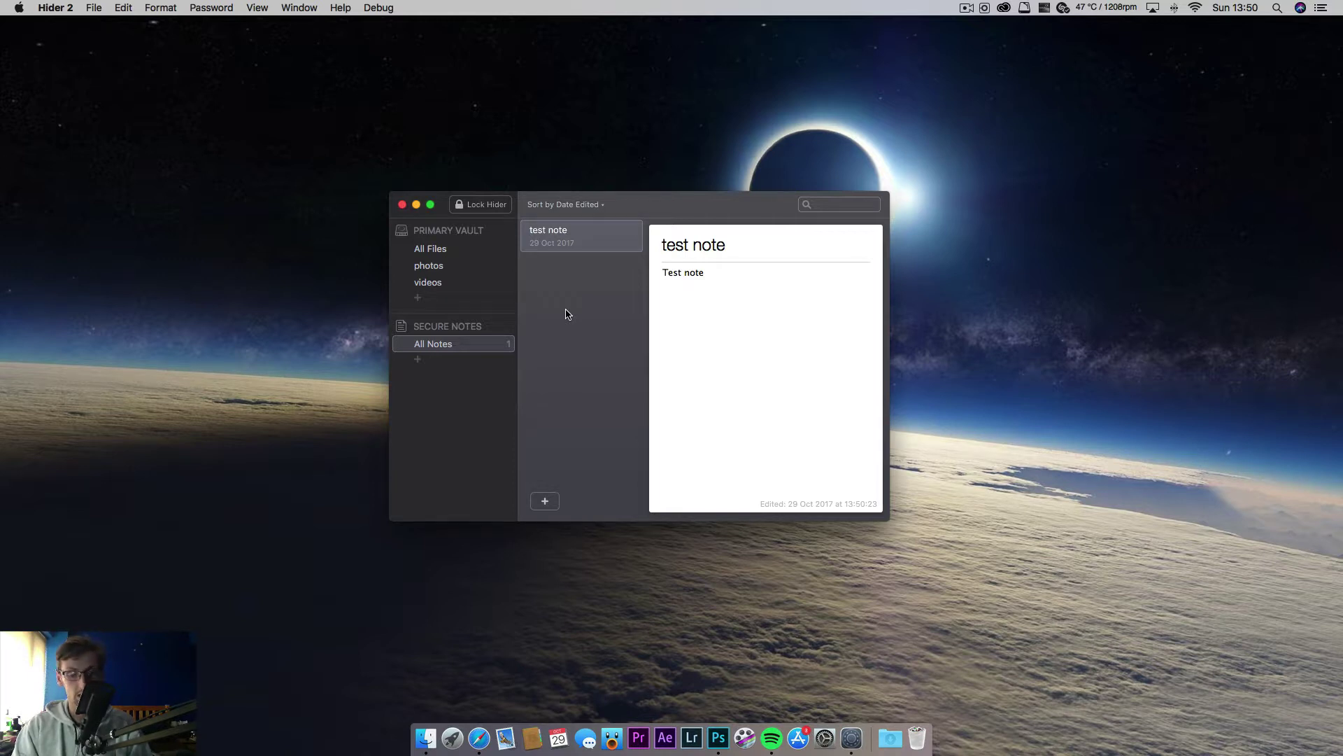
- Open the Hider 2 Preferences on the General tab with Cmd+comma
key(super+comma)
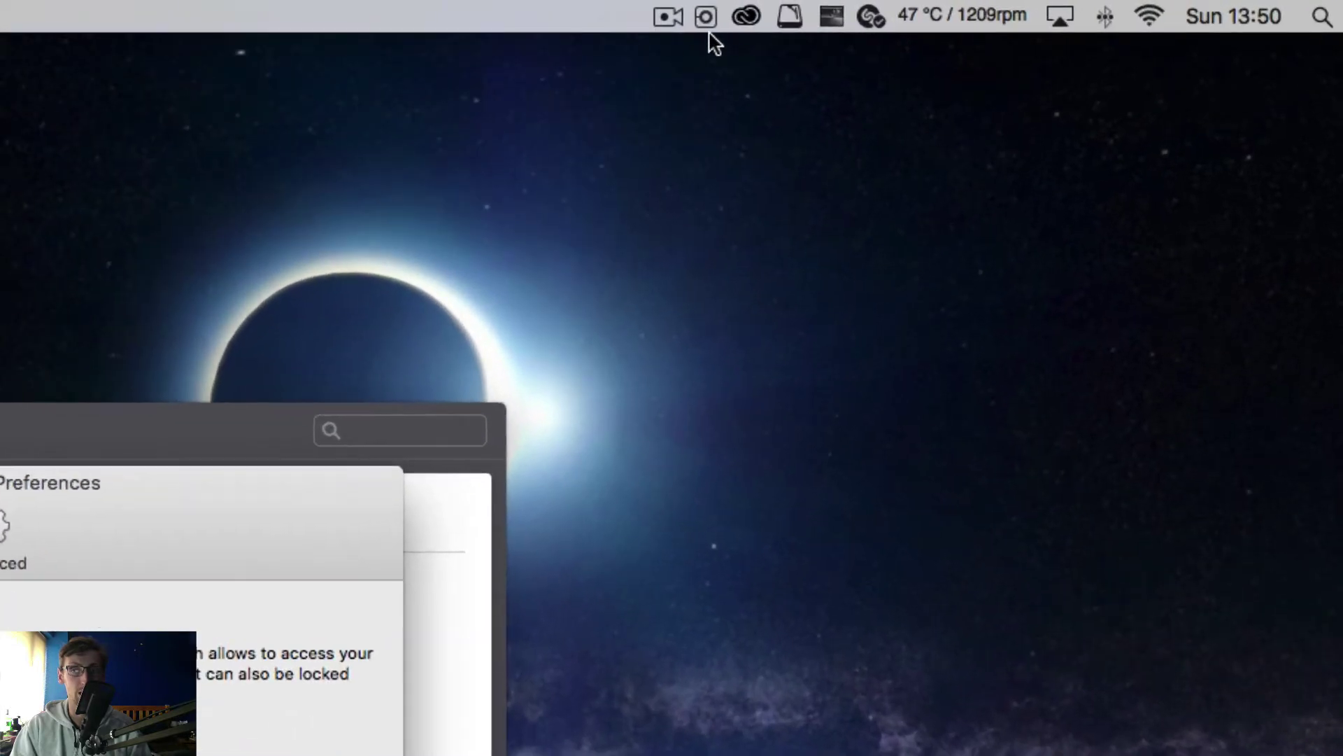
click(975, 10)
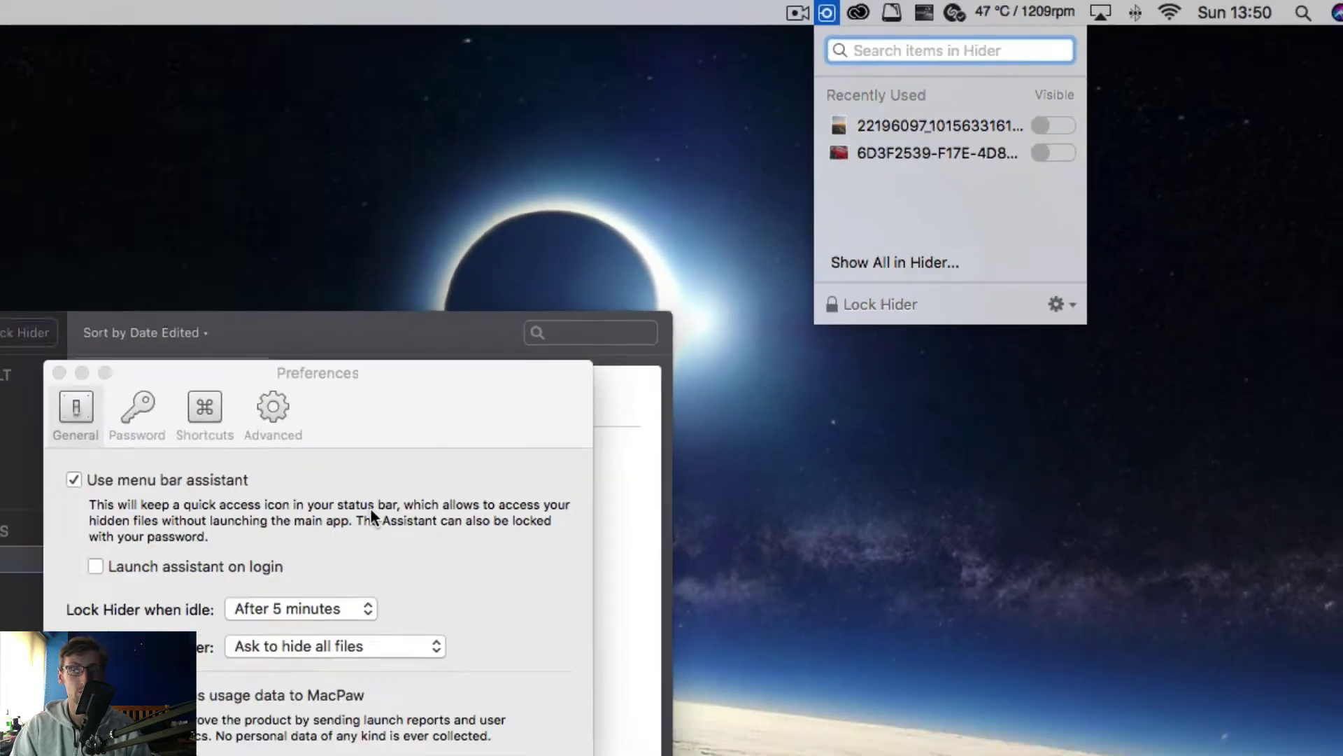
click(106, 661)
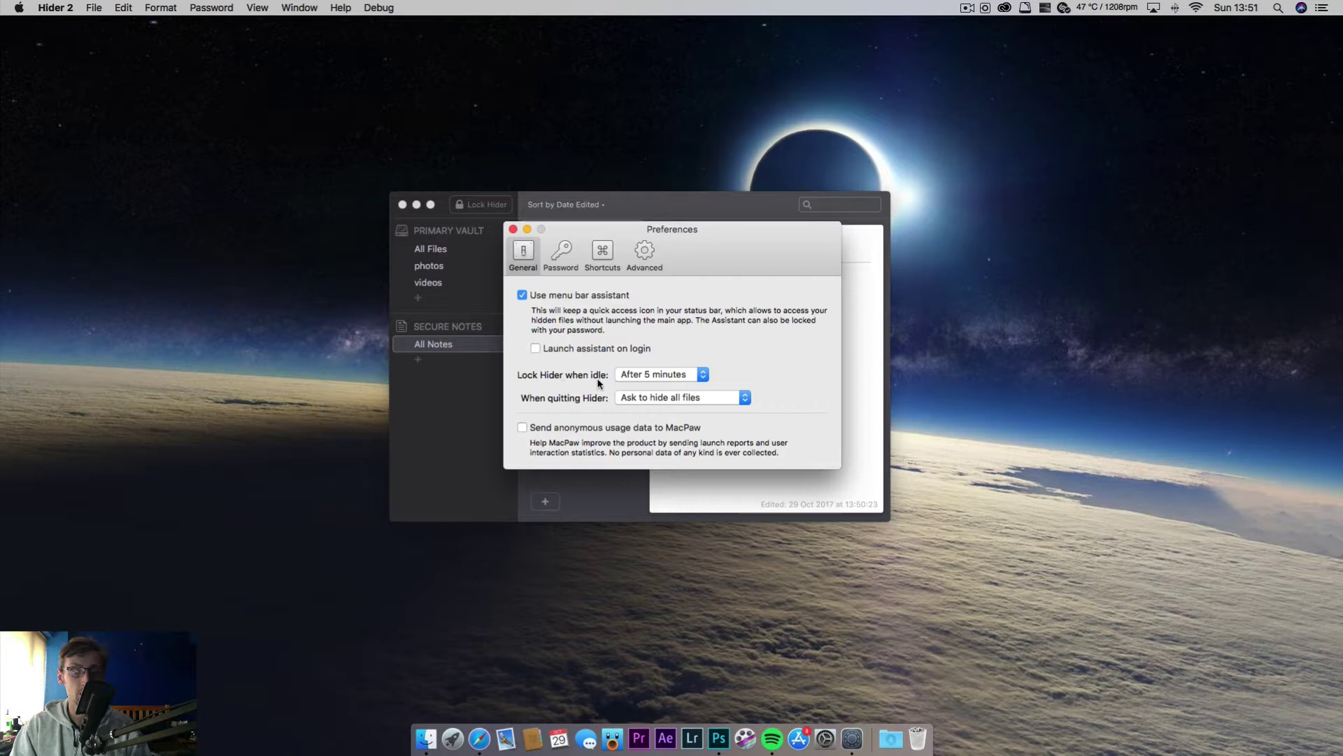
- Keep idle lock at After 5 minutes and Ask to hide all files on quit, then view Password settings
click(629, 381)
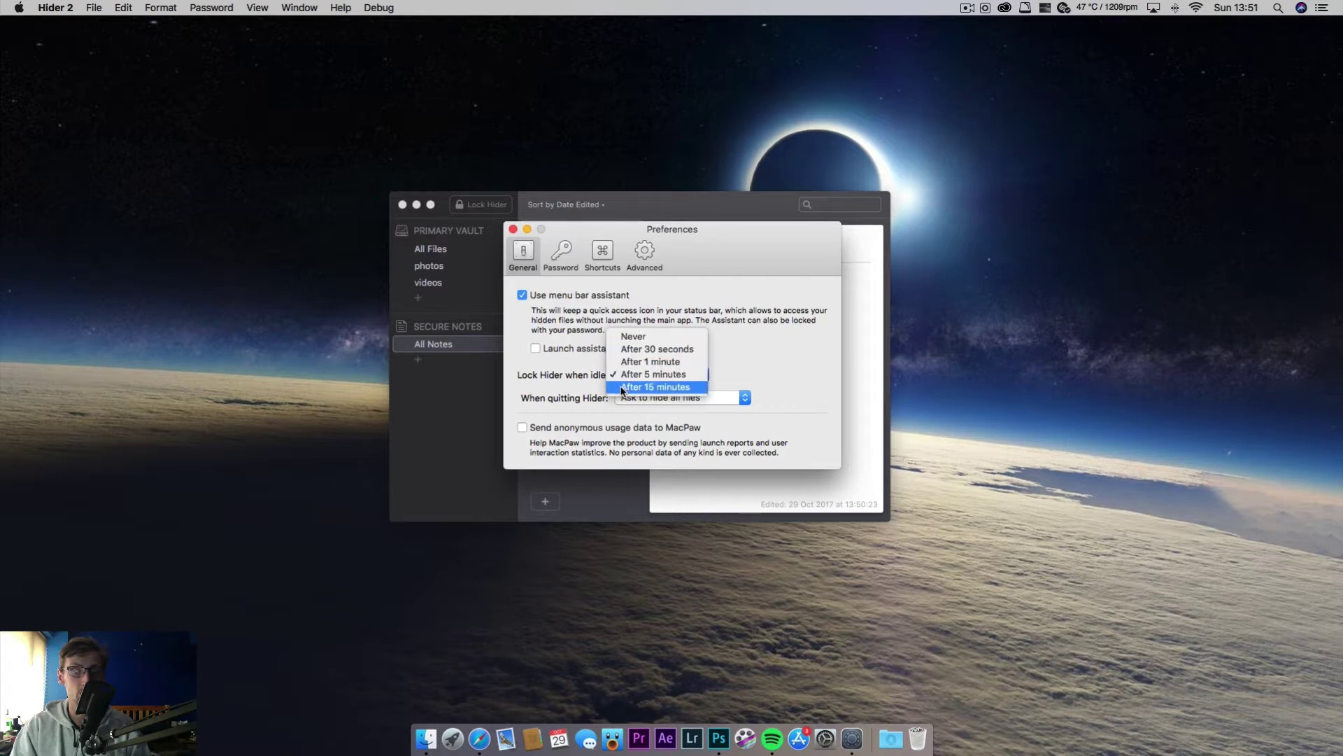
click(566, 382)
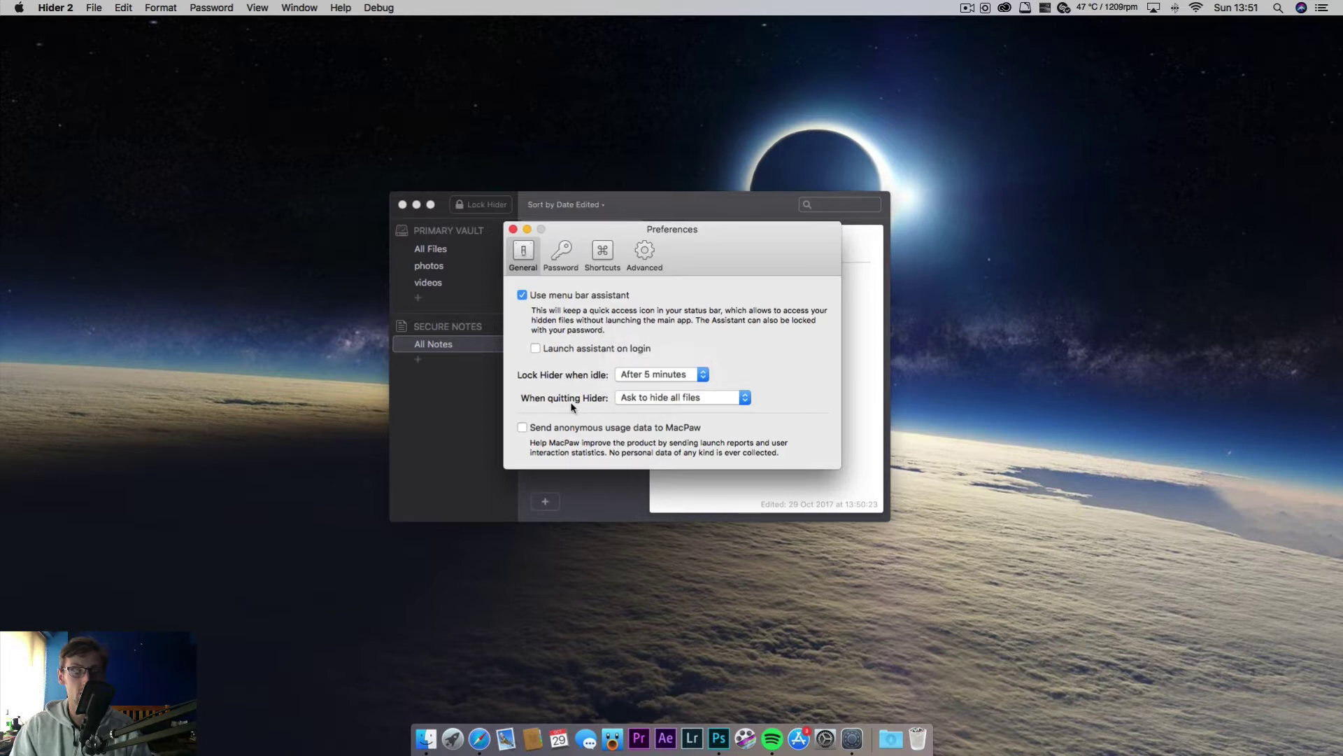
click(668, 402)
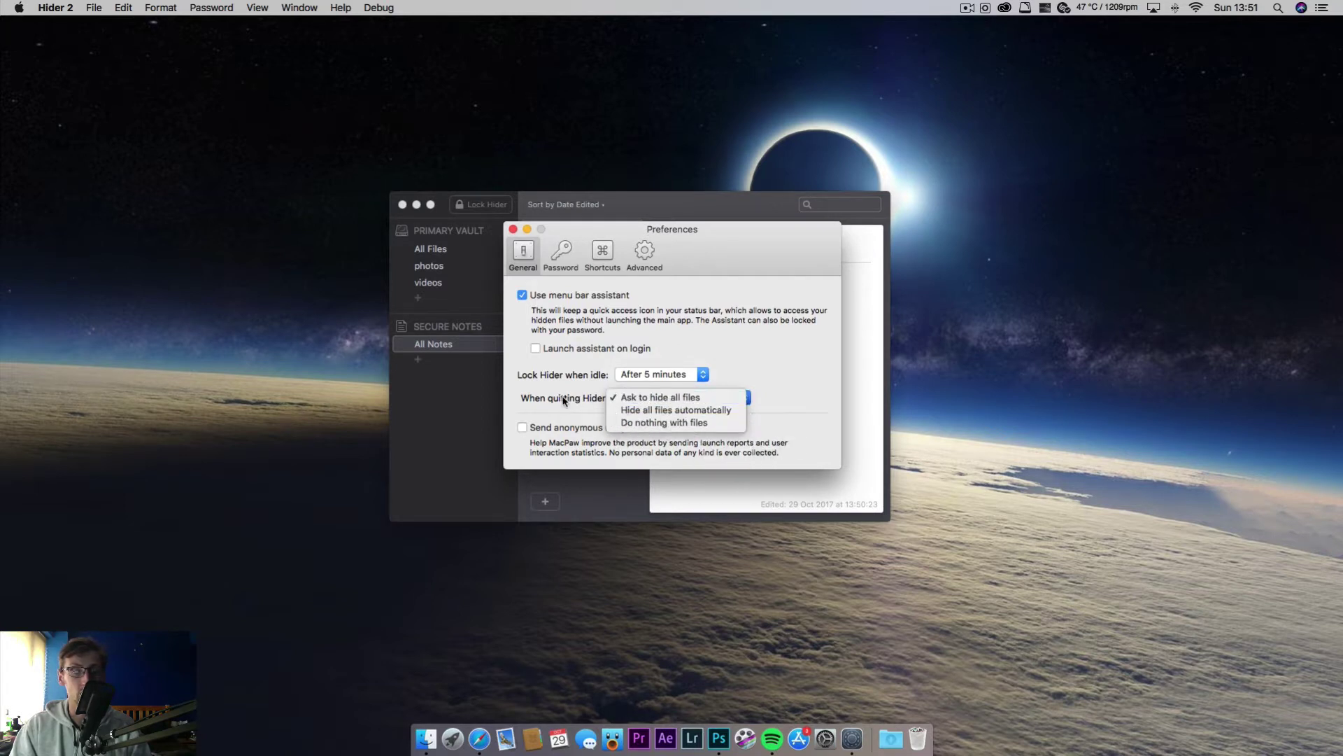
click(546, 420)
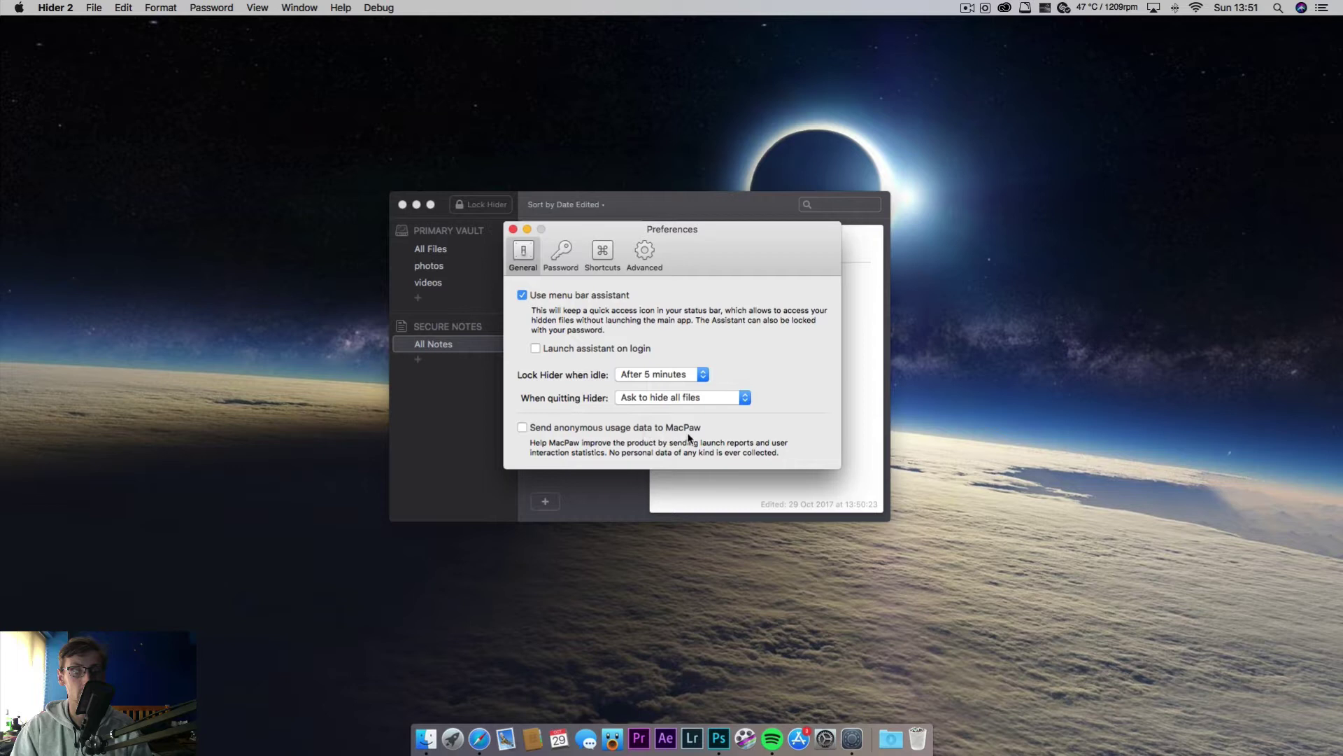
click(560, 253)
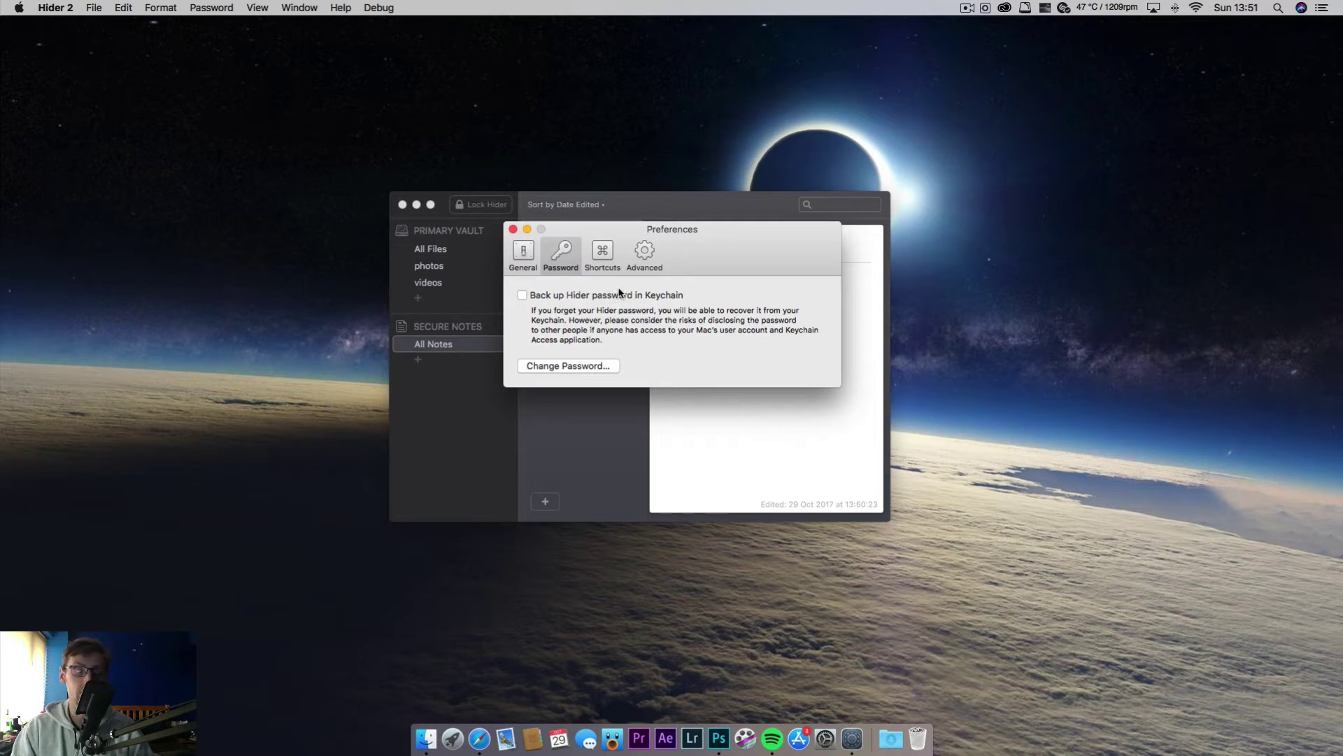
- Review the global Shortcuts settings, then the Advanced secure-erase and vault-location options
click(602, 256)
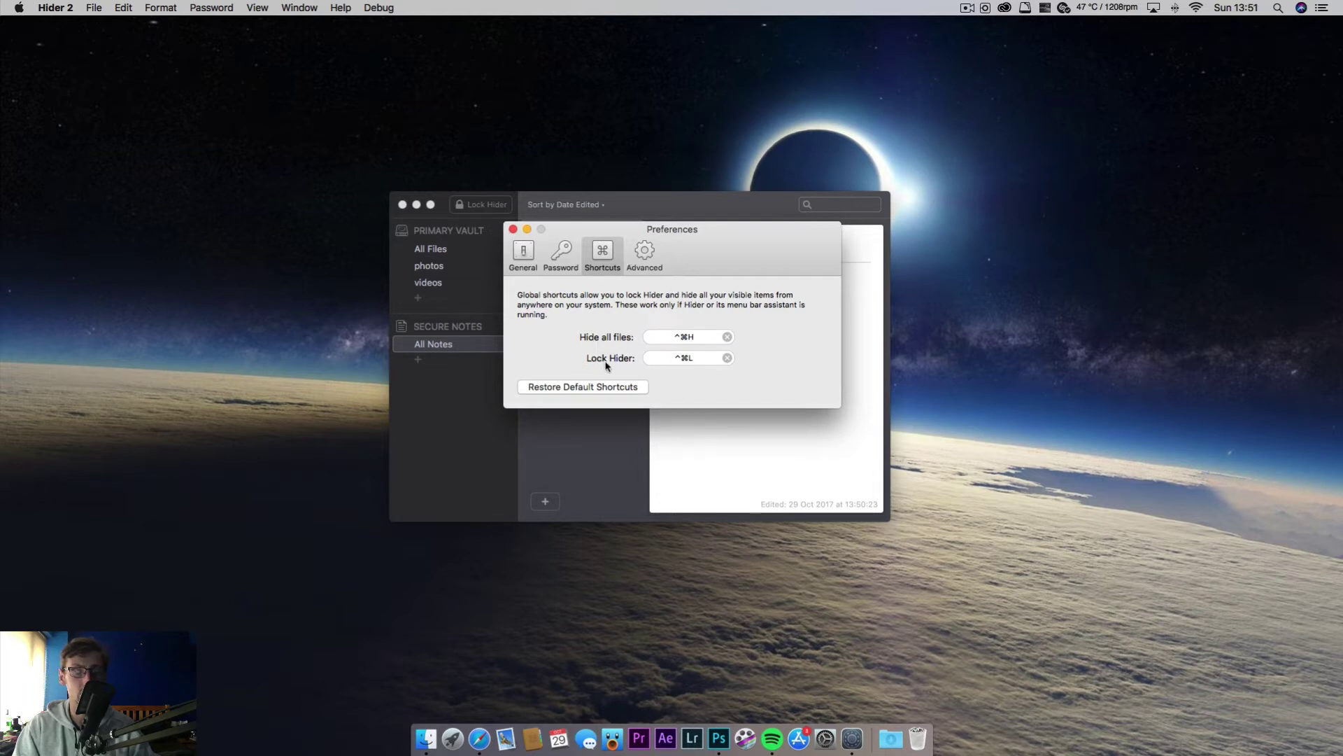
click(645, 254)
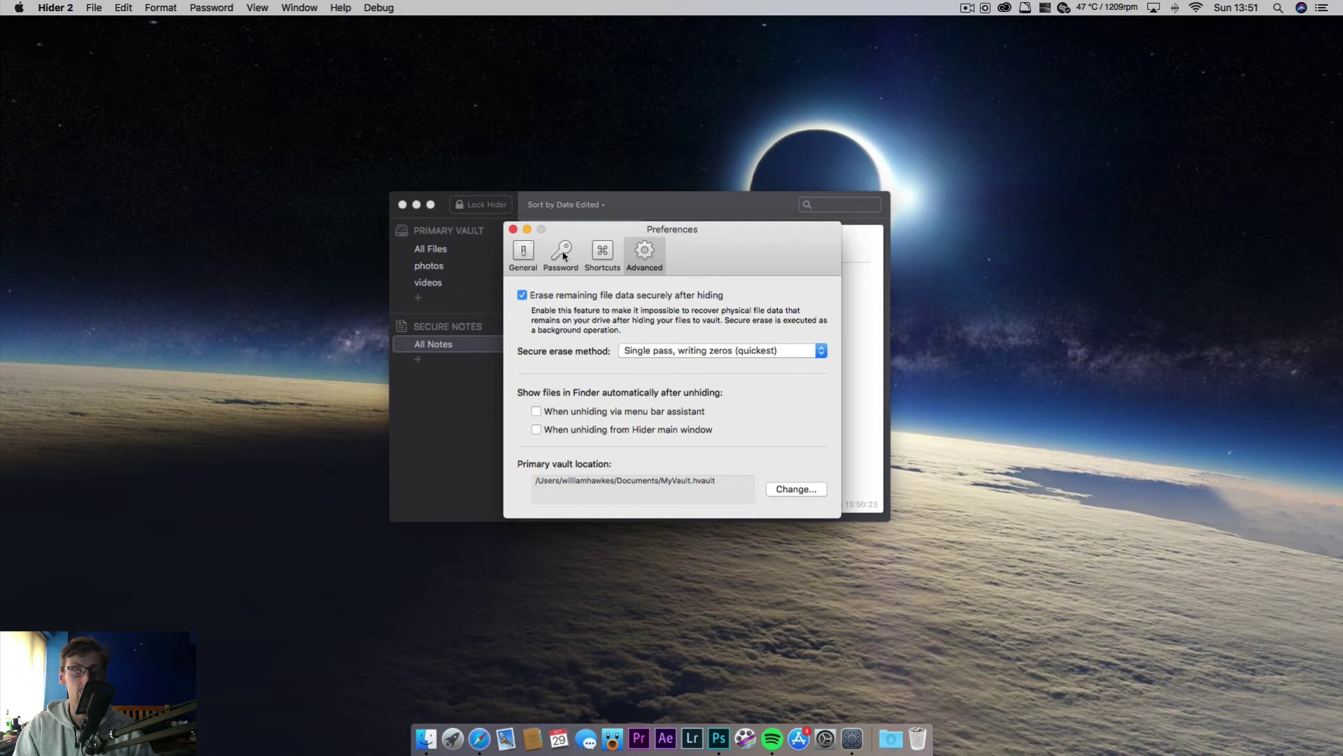
- Close Preferences and lock Hider so the password dial reappears
click(512, 230)
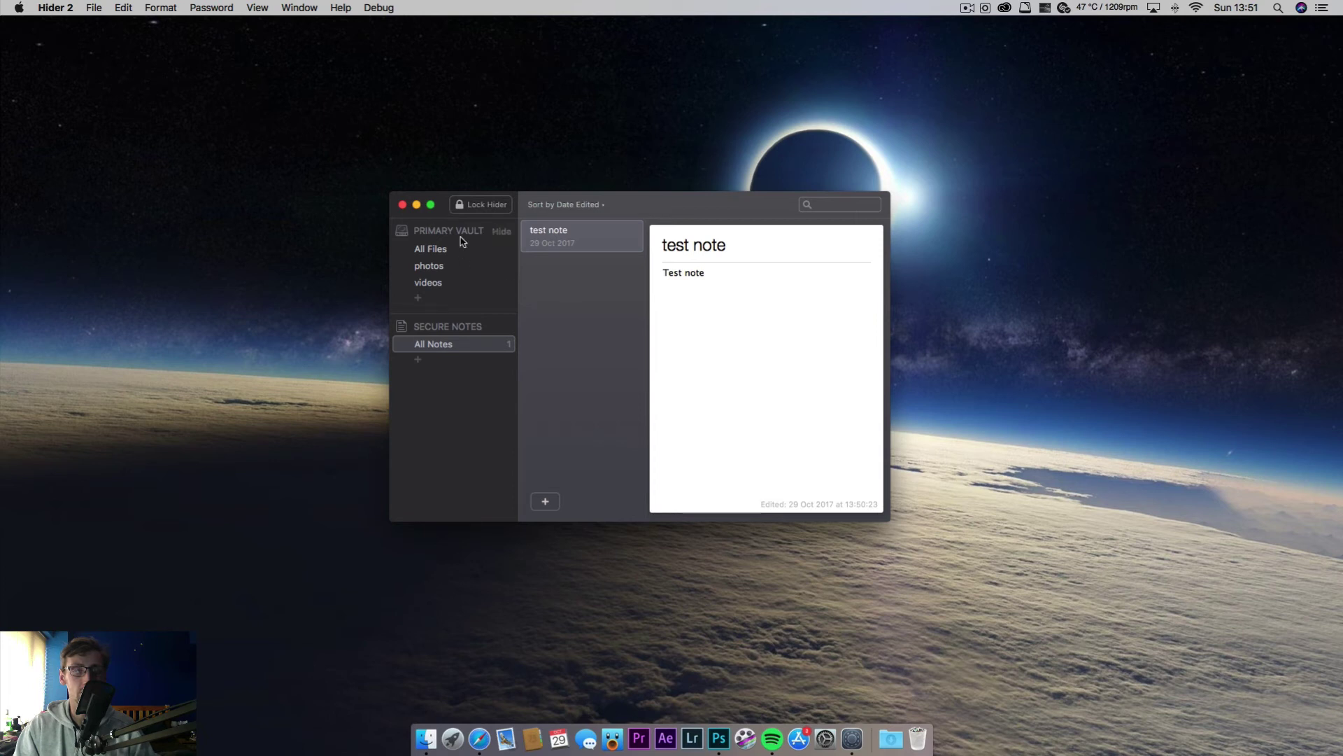
click(484, 204)
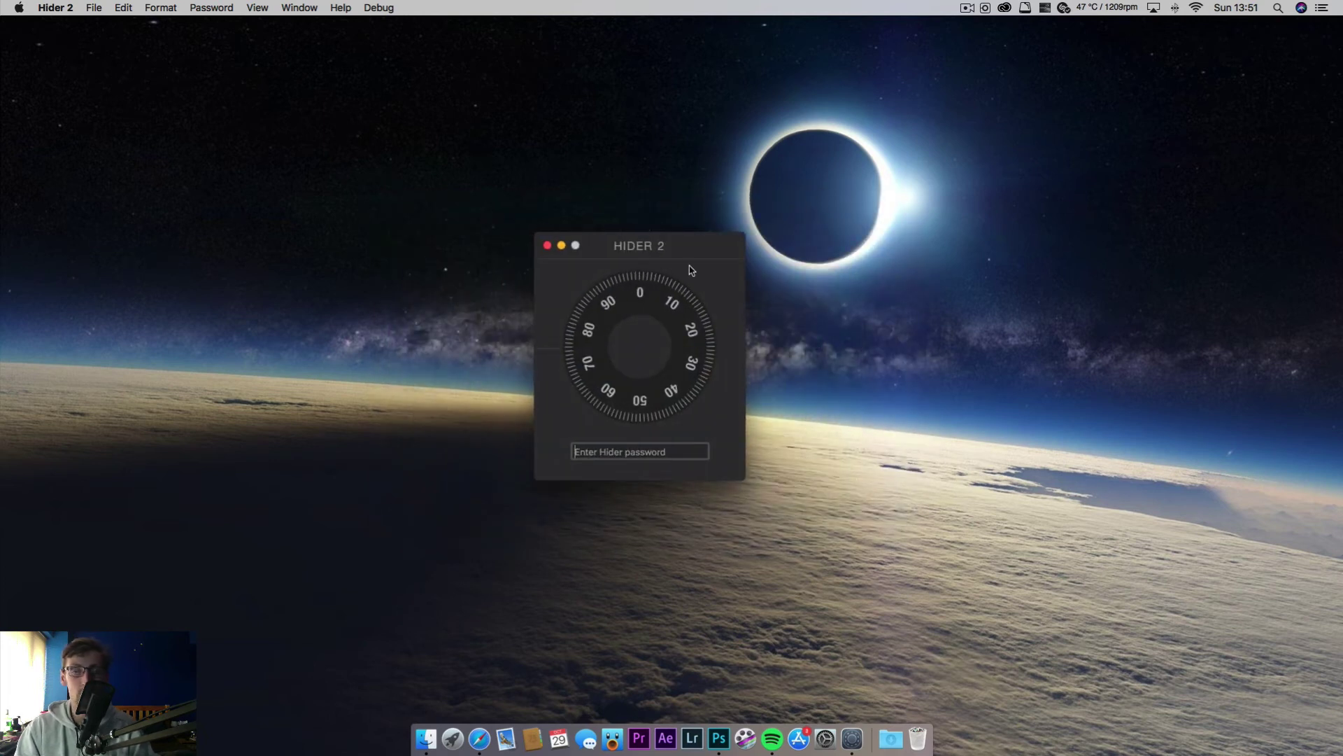